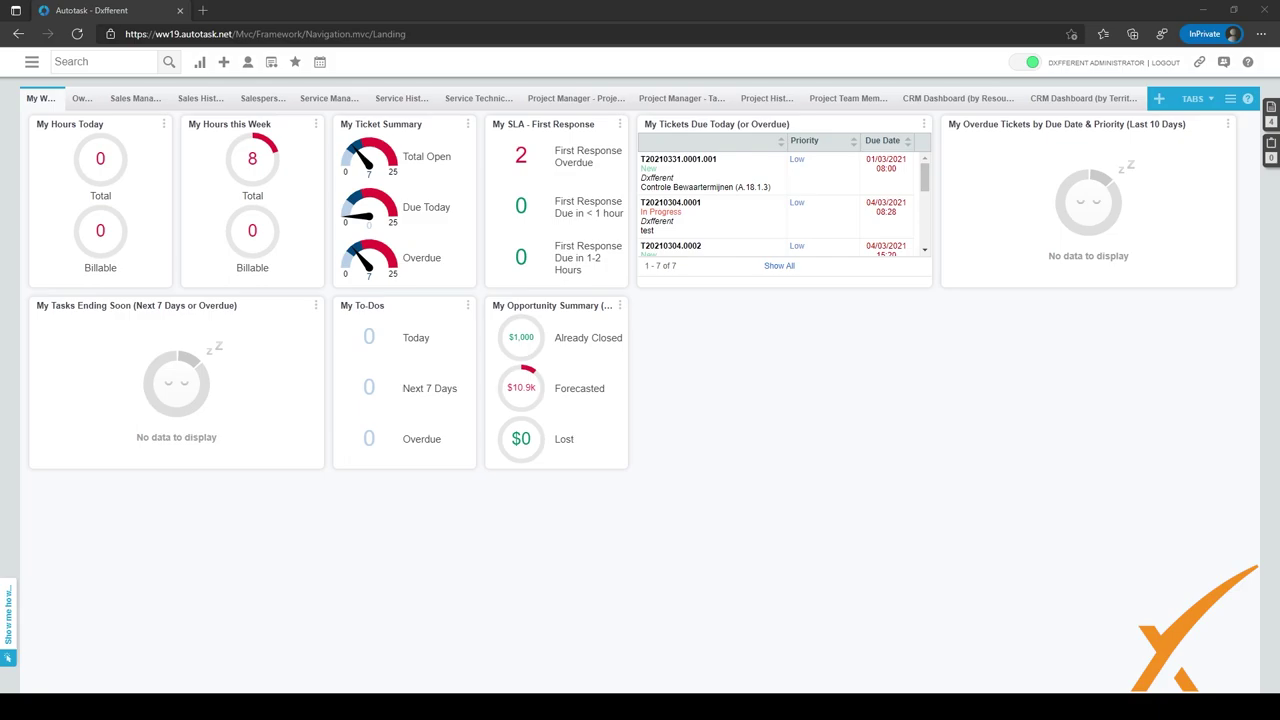
# - Create a new CRM contact and assign it to the company ABC Demo
pyautogui.click(223, 62)
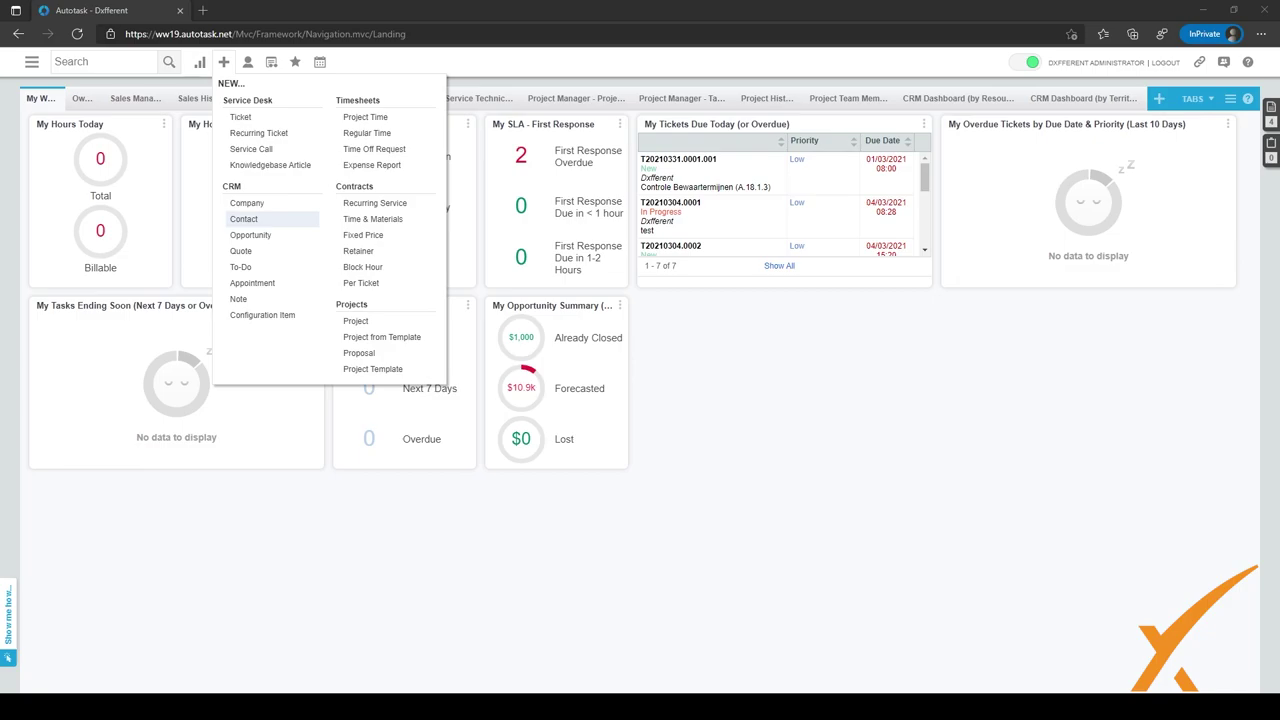
pyautogui.click(246, 220)
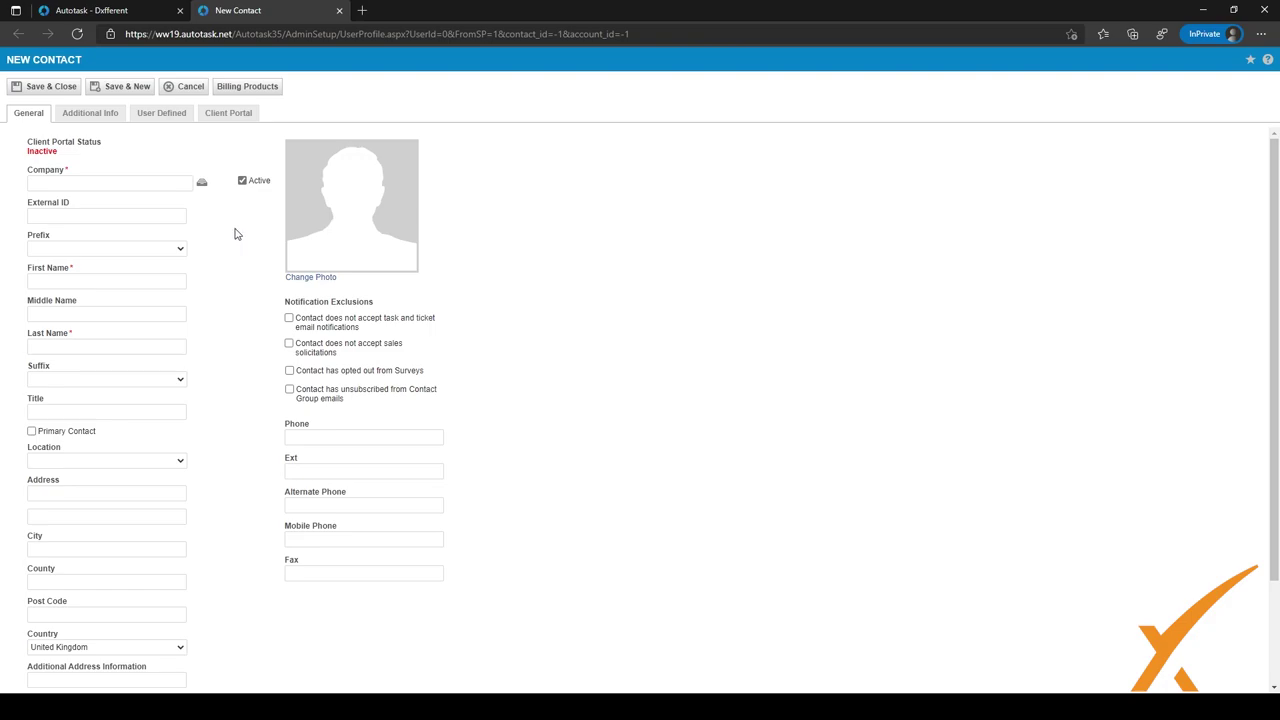
pyautogui.click(169, 187)
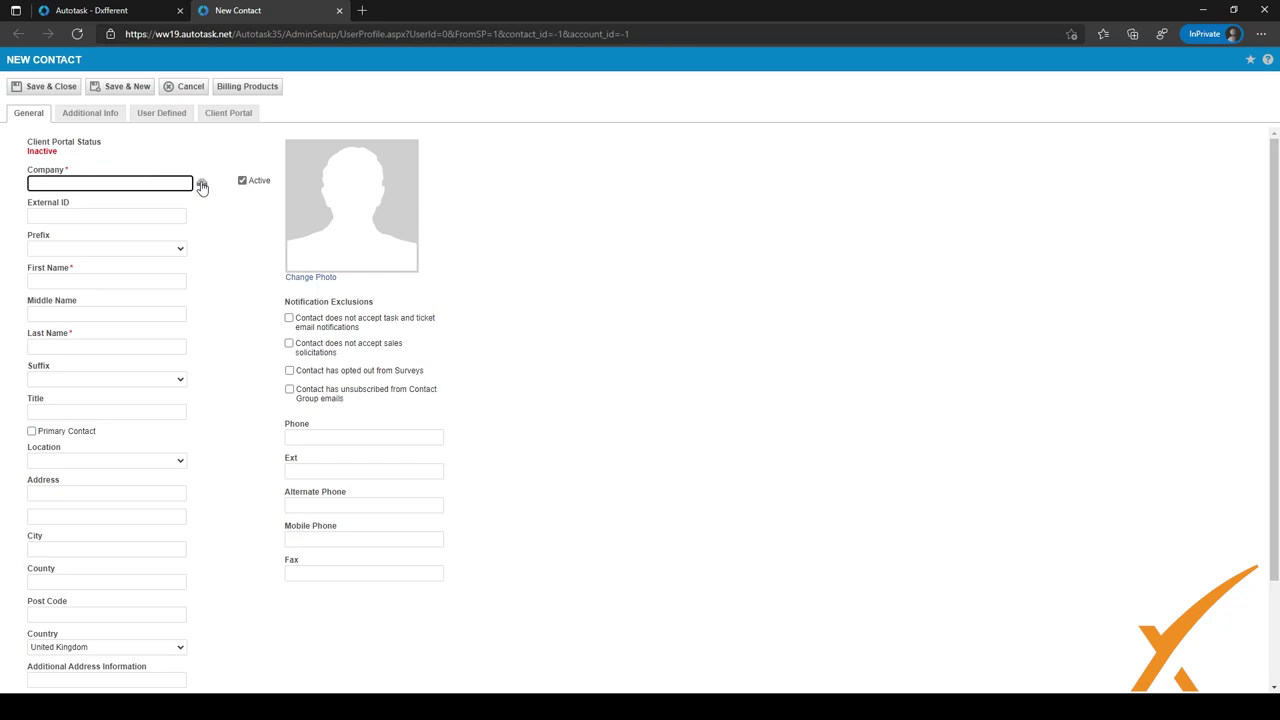
pyautogui.click(201, 186)
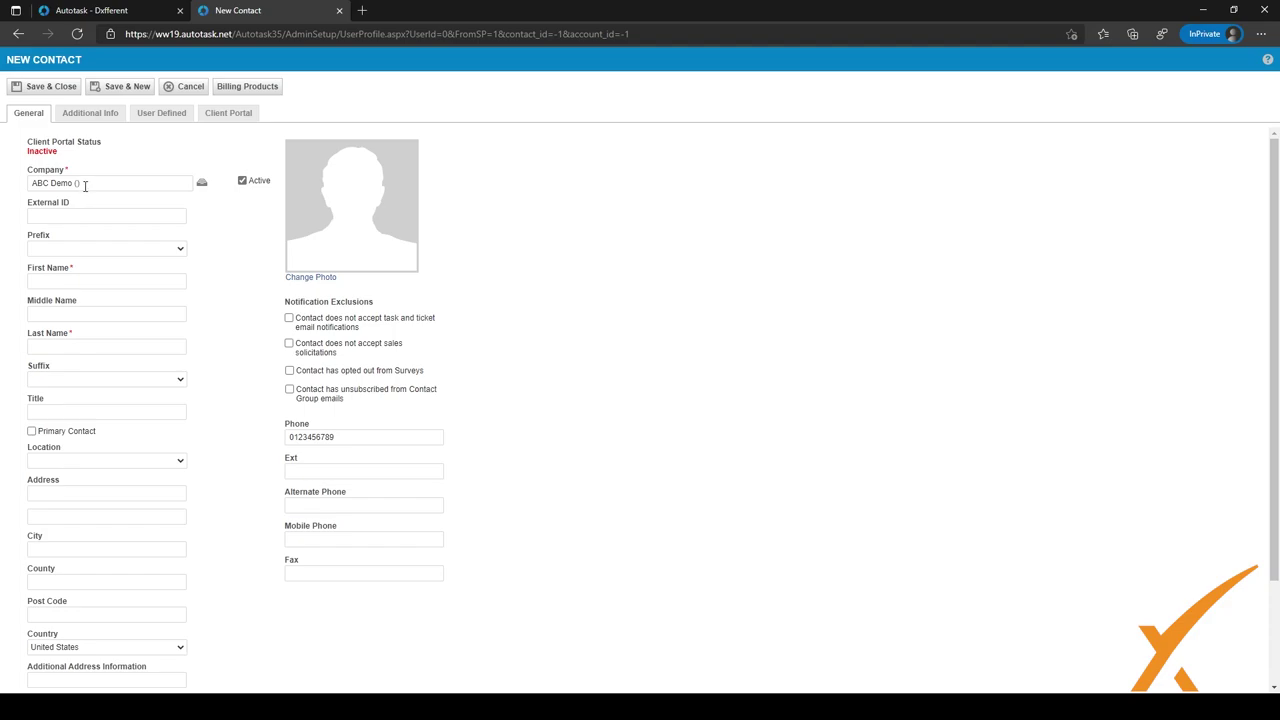
# - Enter the contact's first name and last name
pyautogui.scroll(-1, 55, 215)
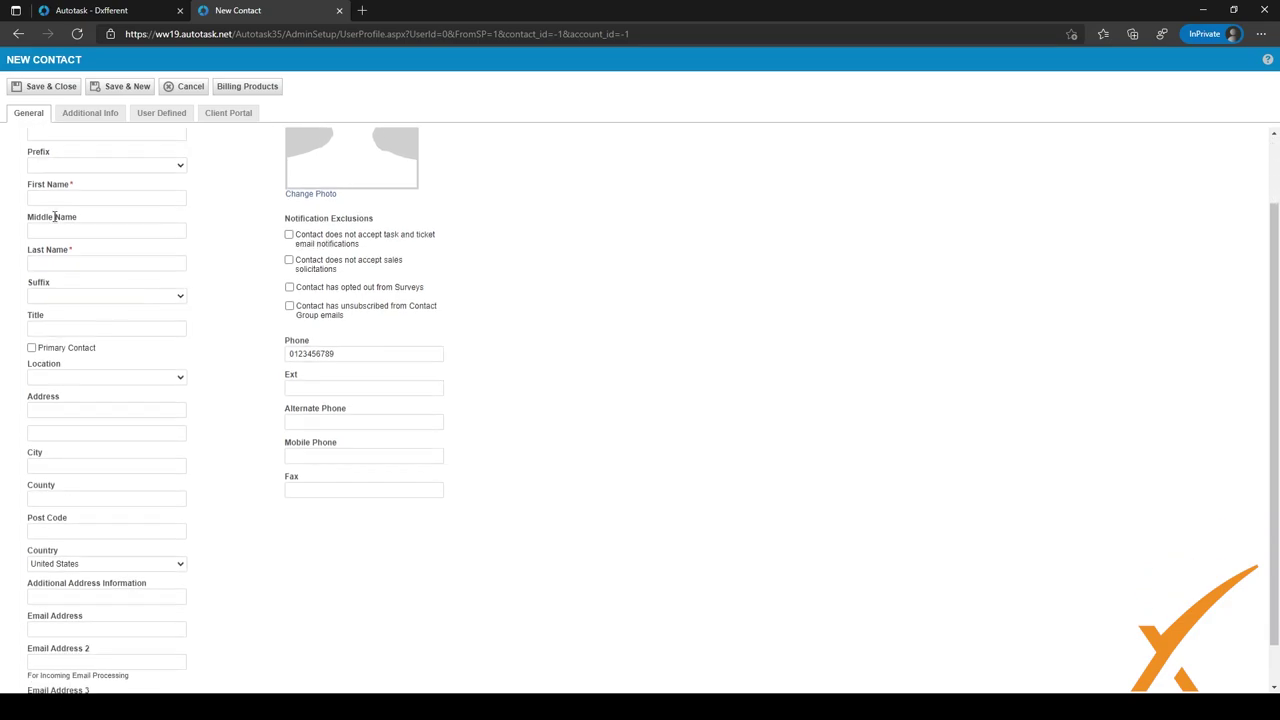
pyautogui.click(84, 199)
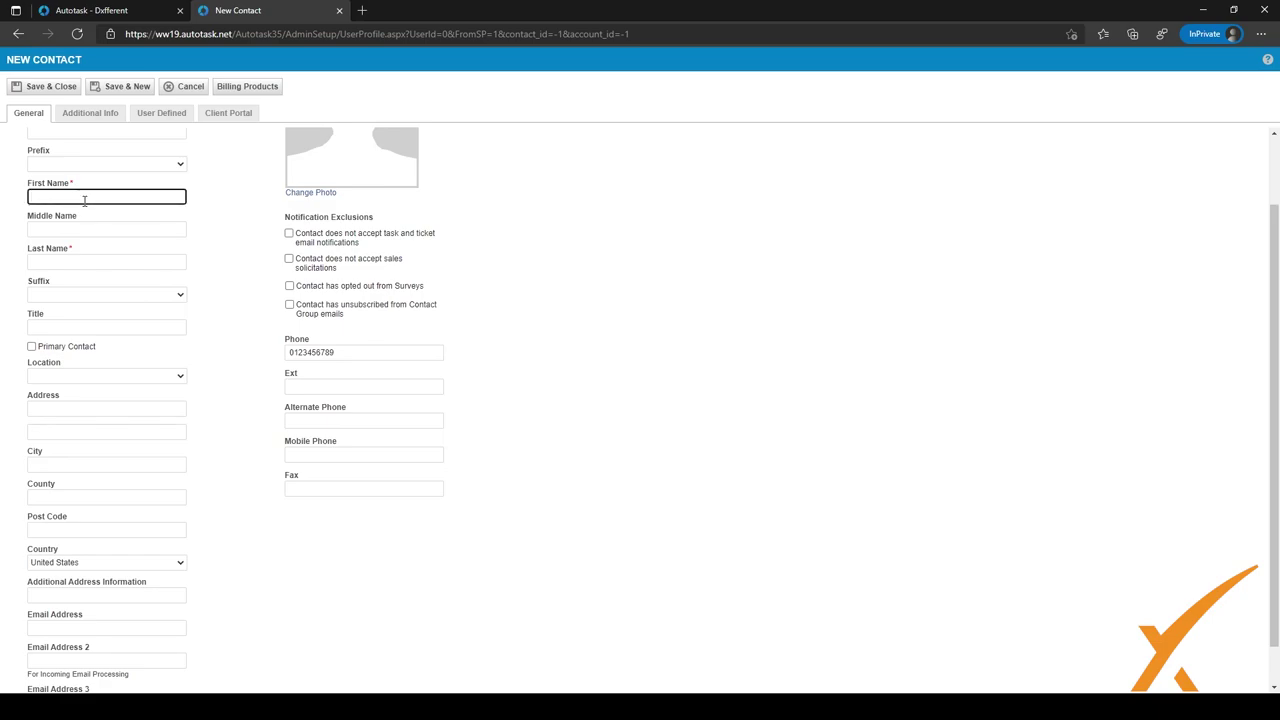
pyautogui.write('User')
pyautogui.click(77, 257)
pyautogui.write('Two')
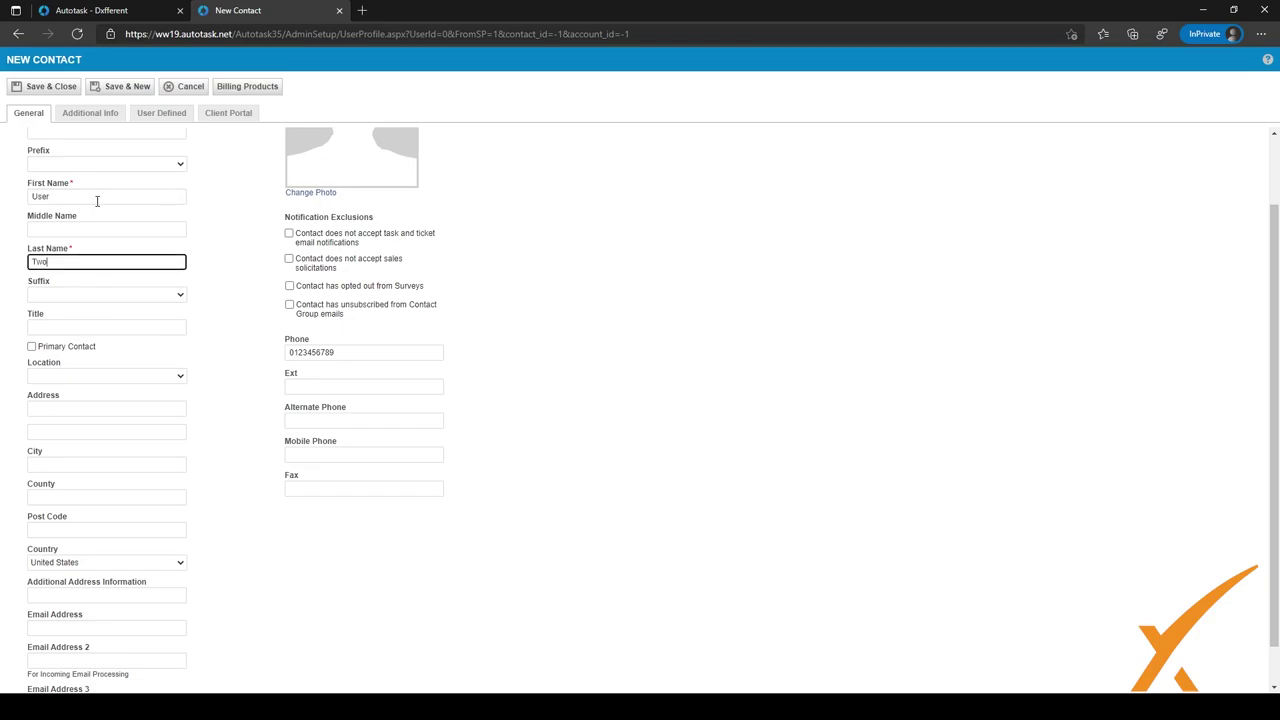
# - Review the new contact's title, email address, notification exclusion and social media URL fields
pyautogui.scroll(-1, 85, 258)
pyautogui.click(58, 282)
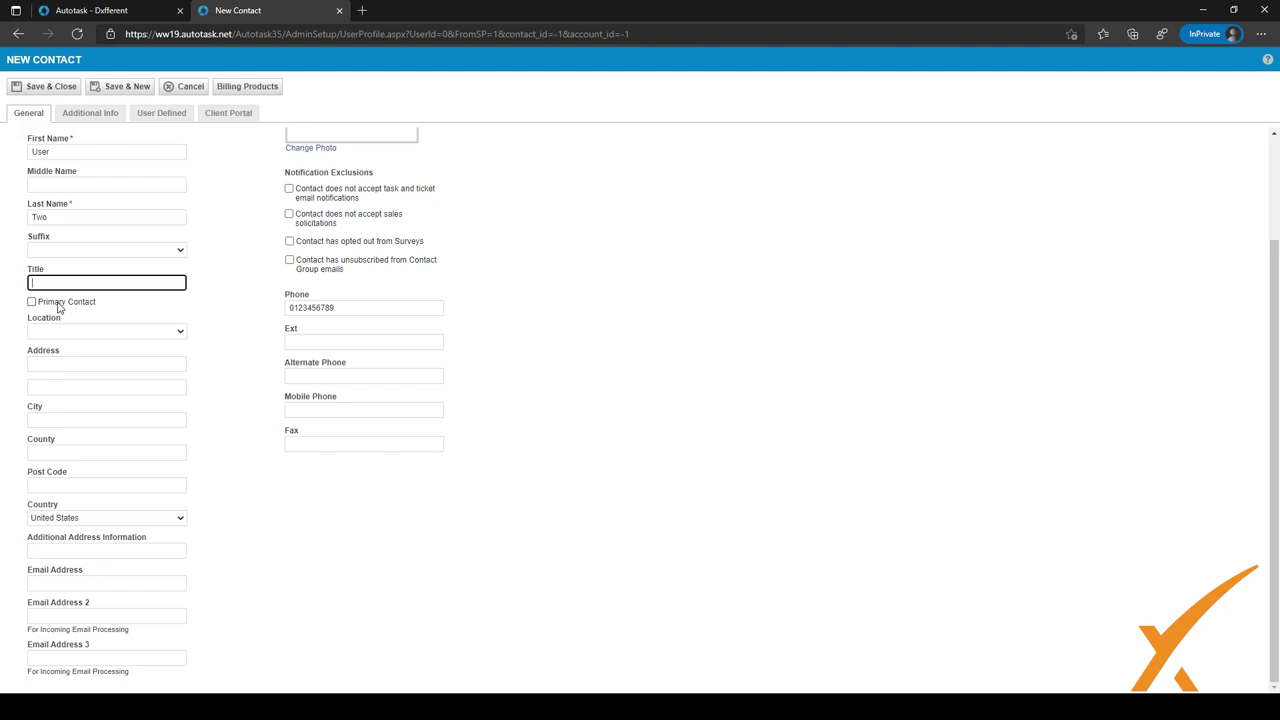
pyautogui.click(232, 217)
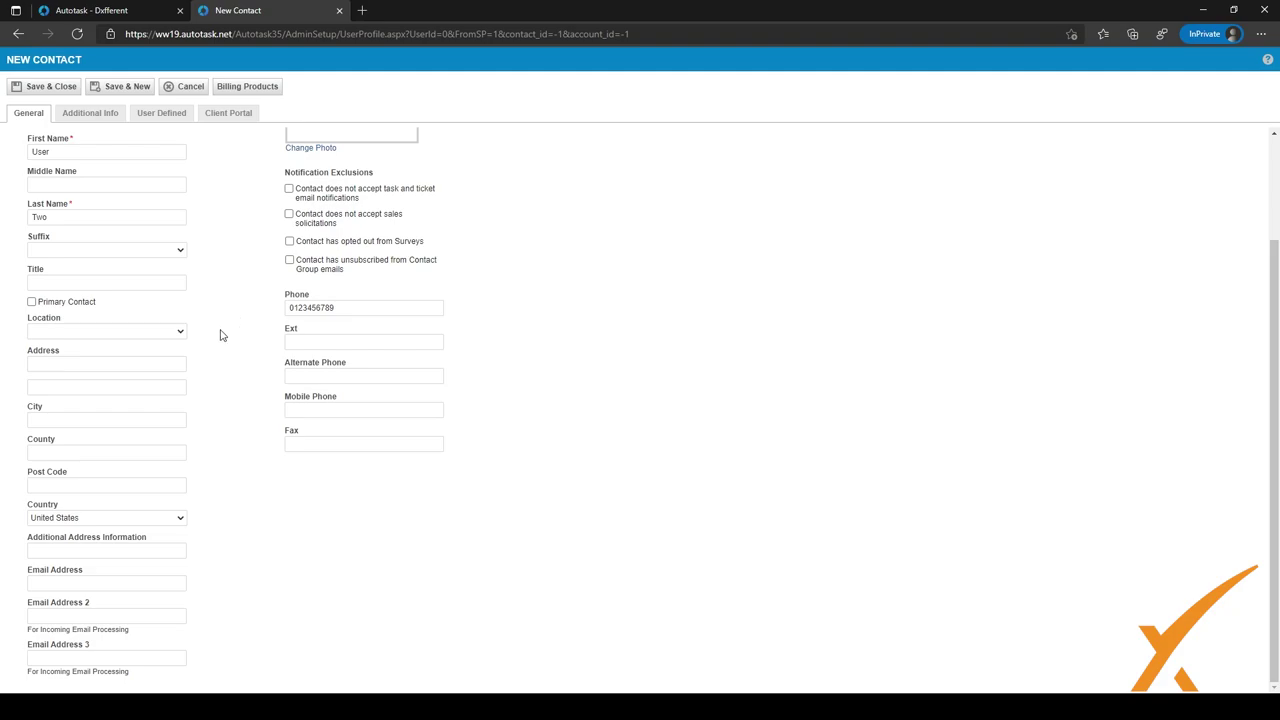
pyautogui.click(50, 583)
pyautogui.click(307, 579)
pyautogui.scroll(1, 240, 276)
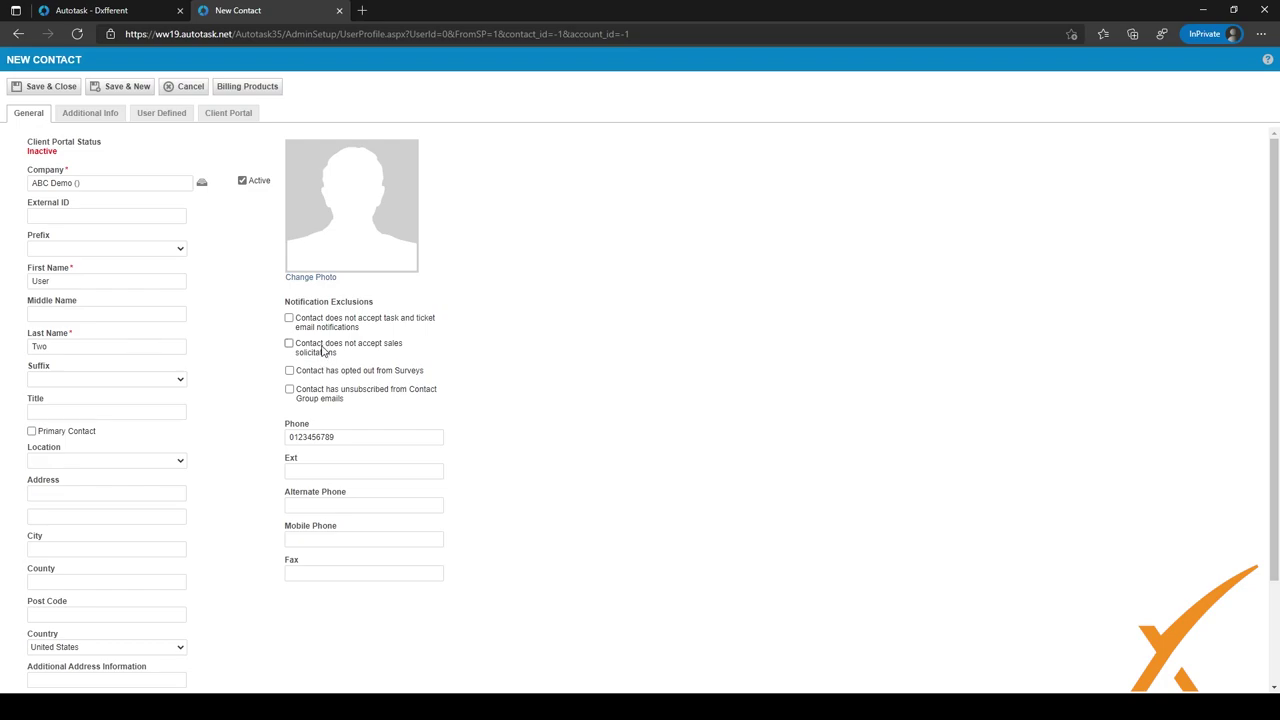
pyautogui.click(289, 344)
pyautogui.click(289, 344)
pyautogui.click(289, 371)
pyautogui.click(289, 371)
pyautogui.click(106, 121)
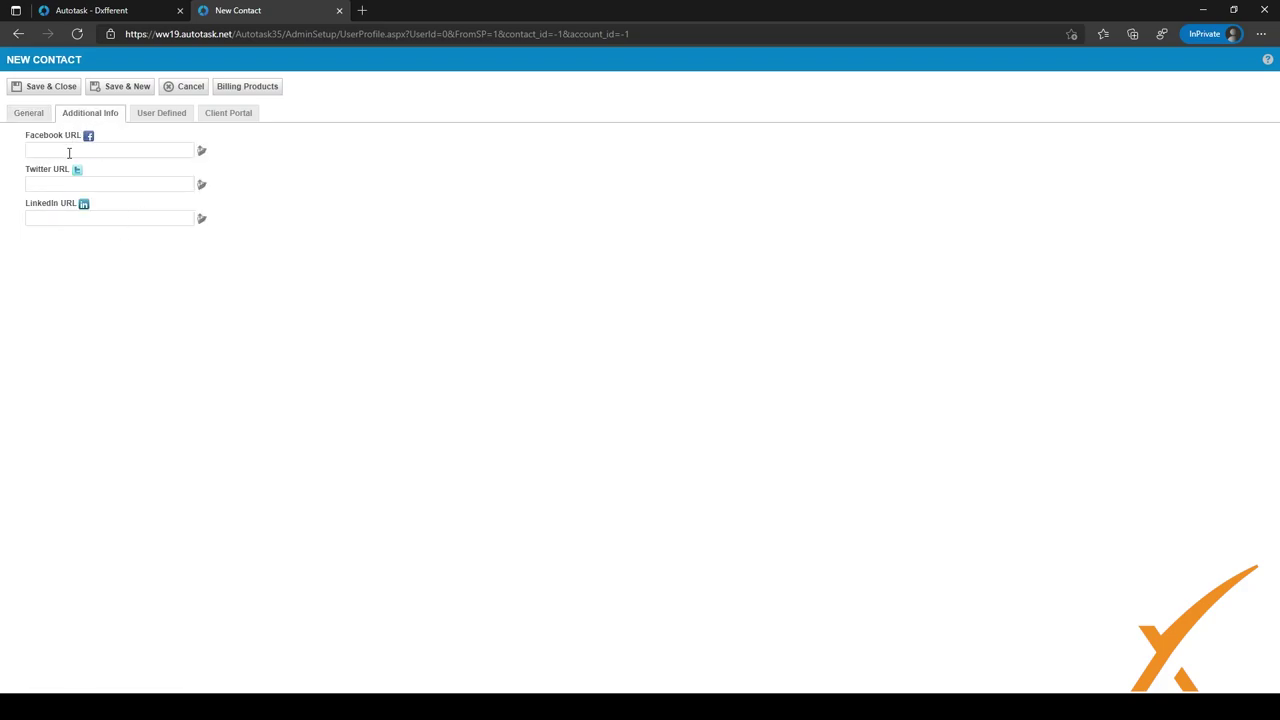
# - In the contact's user-defined fields, set the contact type to Primary and the mailings to Technical
pyautogui.click(155, 118)
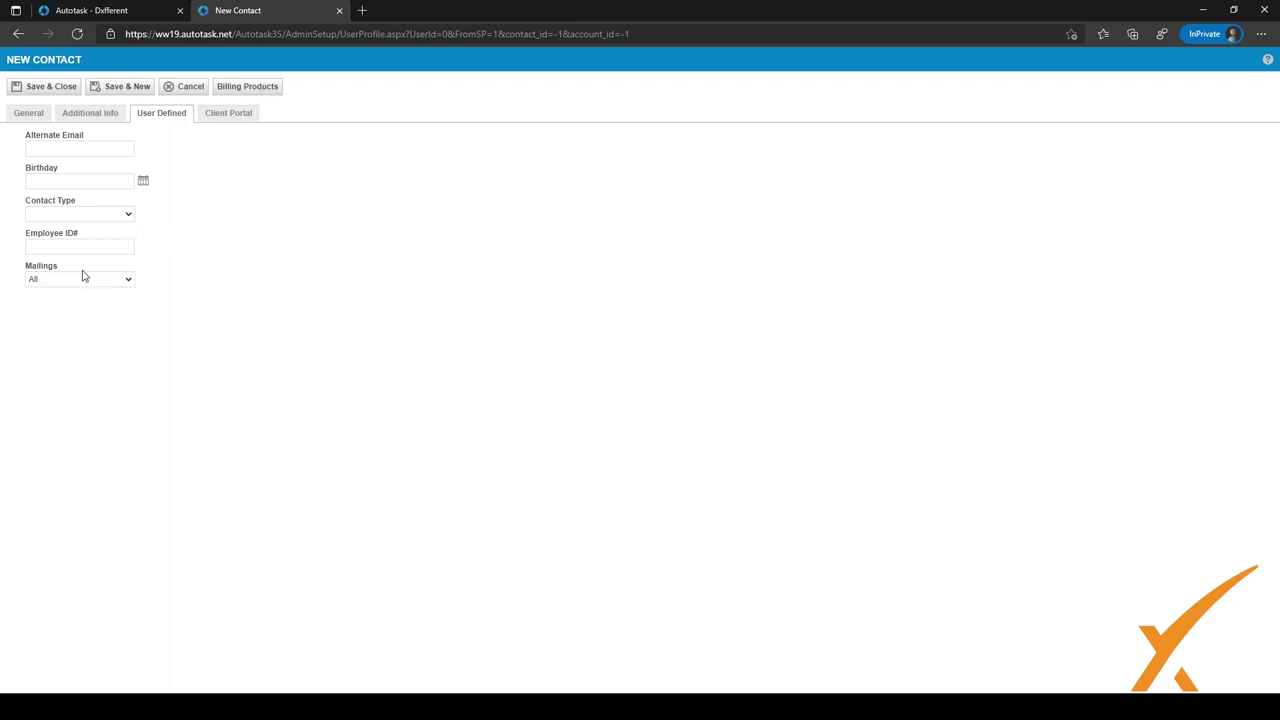
pyautogui.click(80, 213)
pyautogui.click(80, 248)
pyautogui.press('Up')
pyautogui.press('Up')
pyautogui.press('Up')
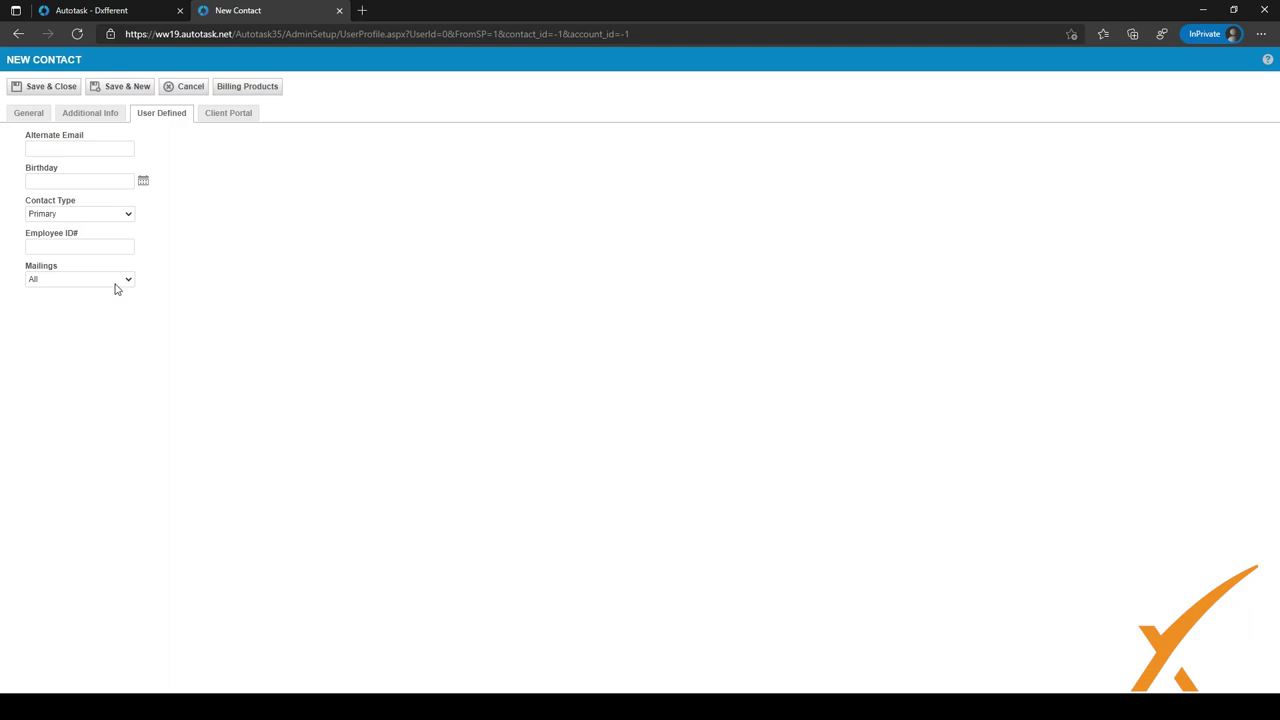
pyautogui.press('Up')
pyautogui.press('Down')
pyautogui.press('Down')
pyautogui.press('Down')
pyautogui.press('Down')
pyautogui.click(143, 184)
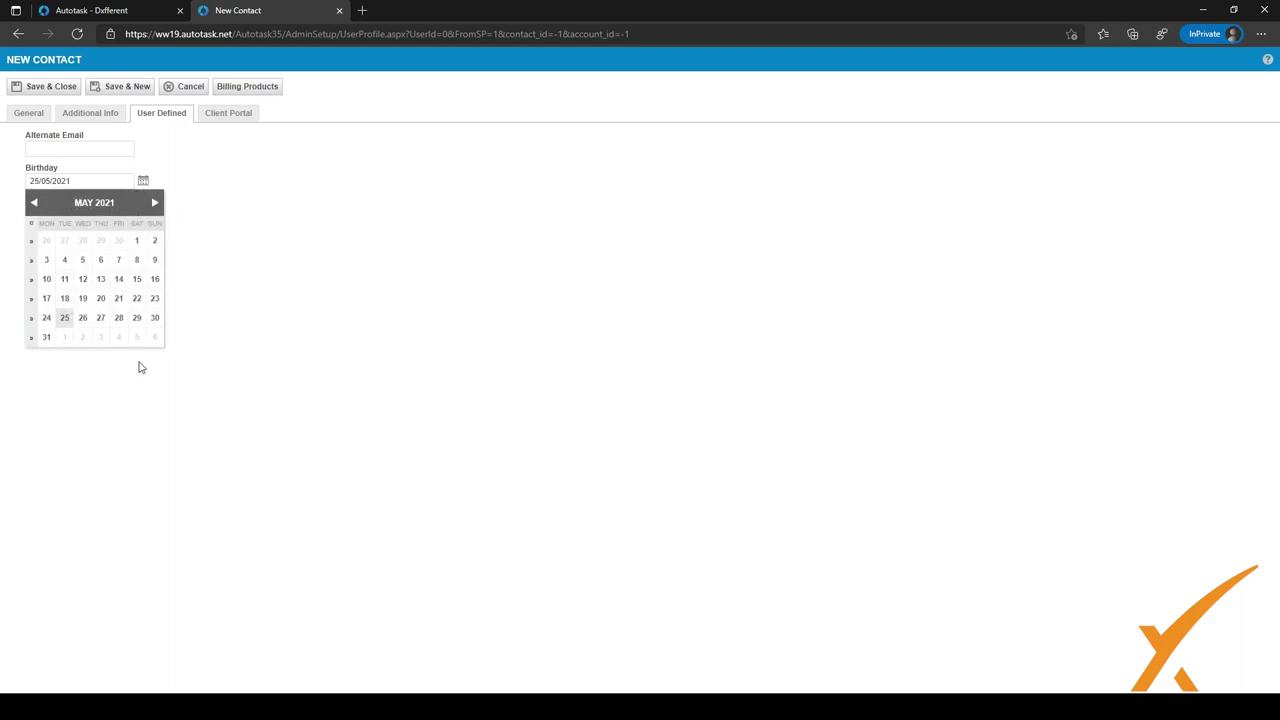
pyautogui.doubleClick(87, 180)
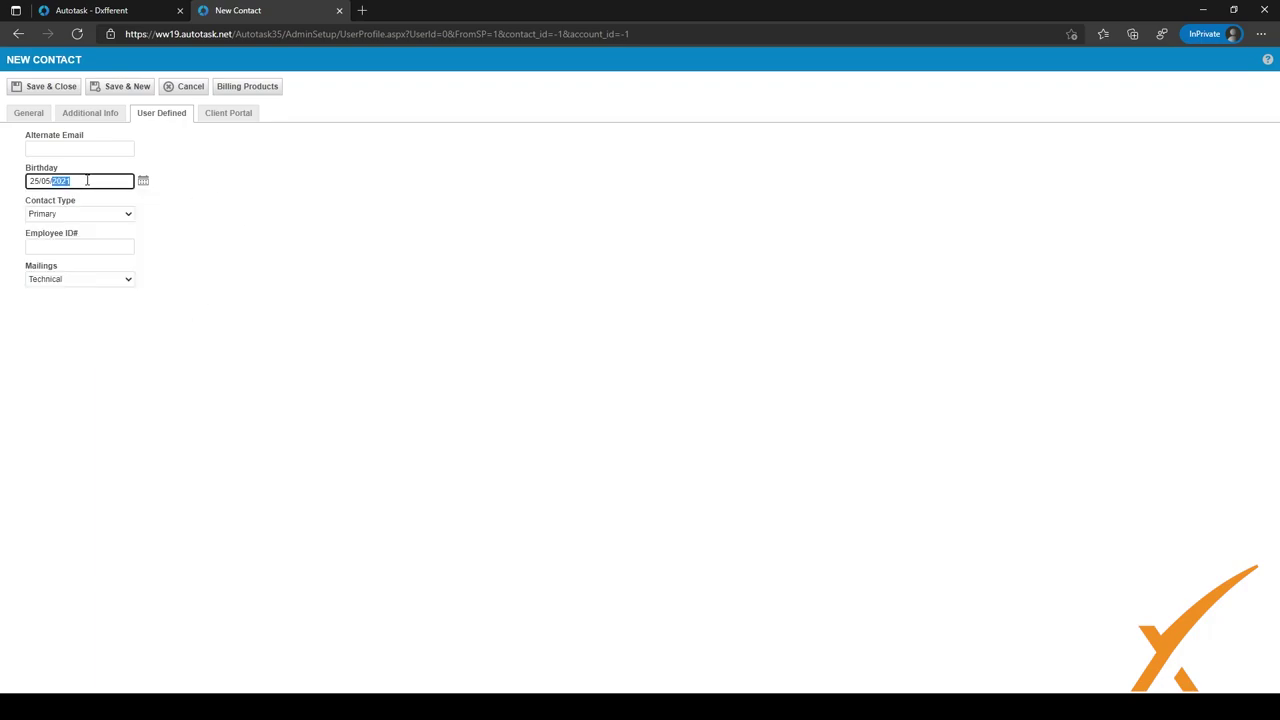
pyautogui.press('BackSpace')
pyautogui.press('BackSpace')
pyautogui.press('BackSpace')
pyautogui.press('BackSpace')
pyautogui.click(211, 227)
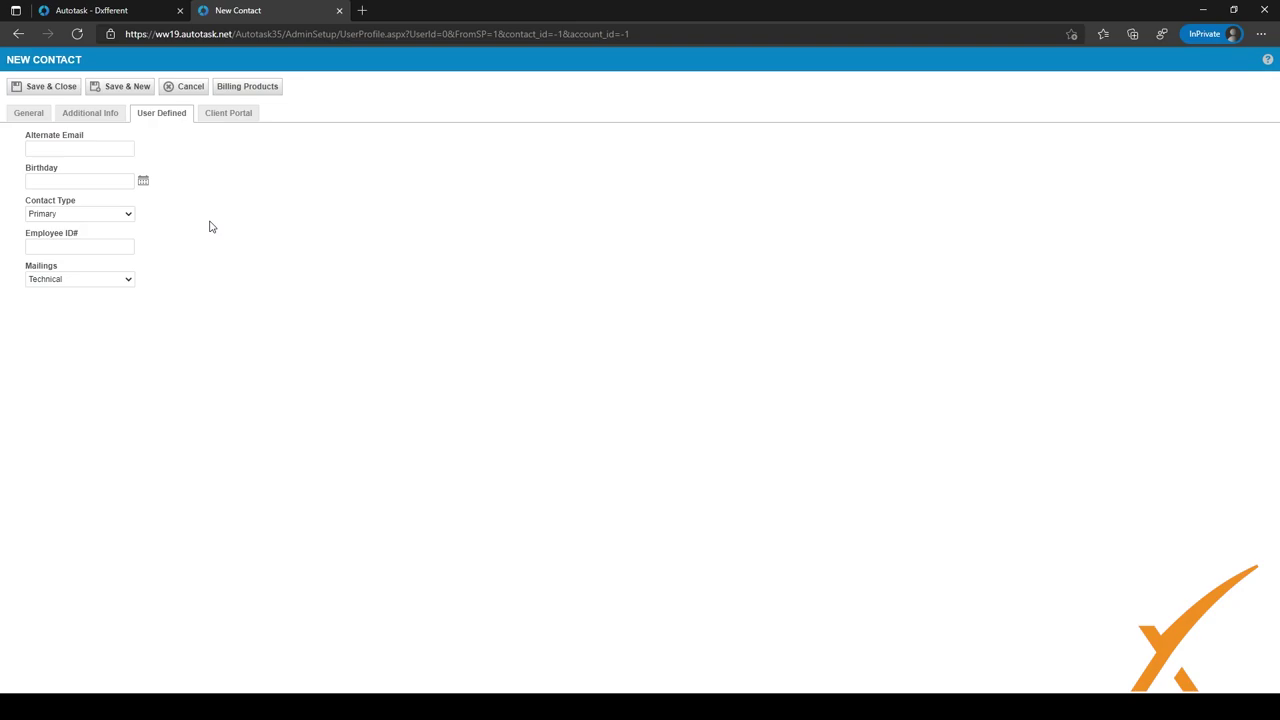
pyautogui.click(94, 247)
pyautogui.click(198, 231)
# - Activate the Client Portal for the new contact
pyautogui.click(230, 118)
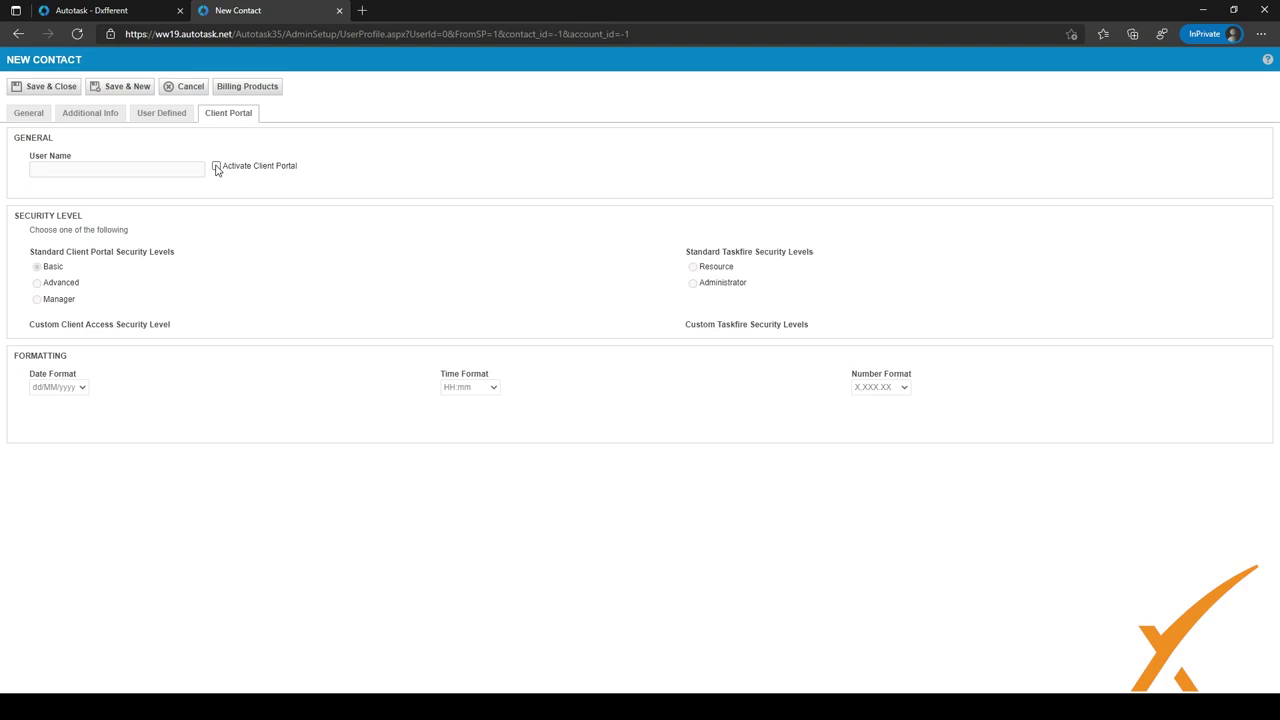
pyautogui.click(216, 167)
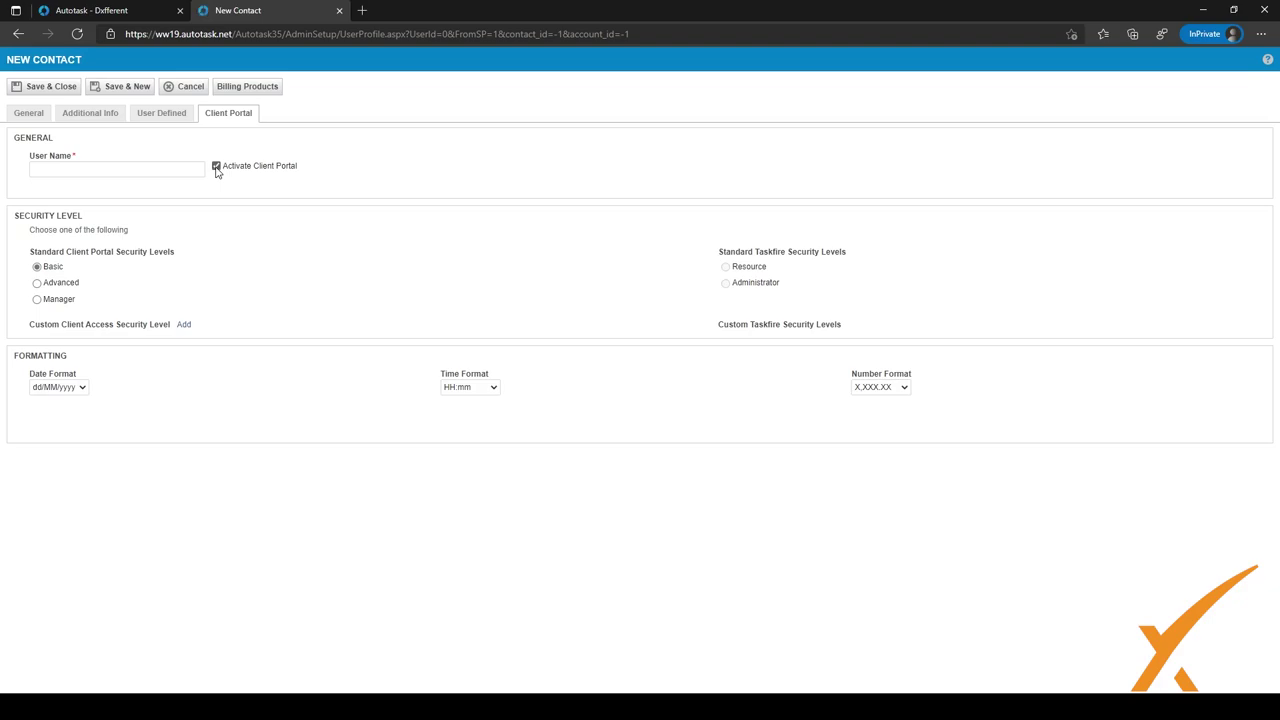
pyautogui.click(153, 174)
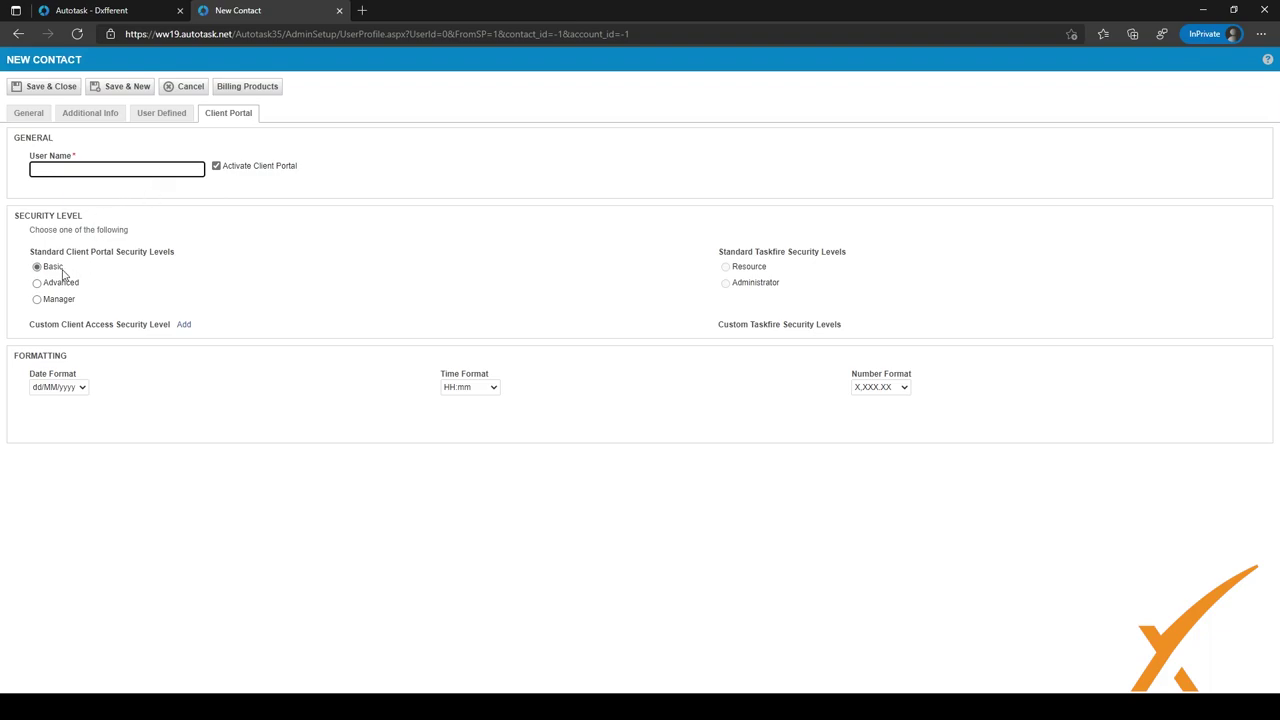
pyautogui.moveTo(62, 272)
# - On the main Autotask page, open the admin configuration of user-defined fields for contacts
pyautogui.click(110, 11)
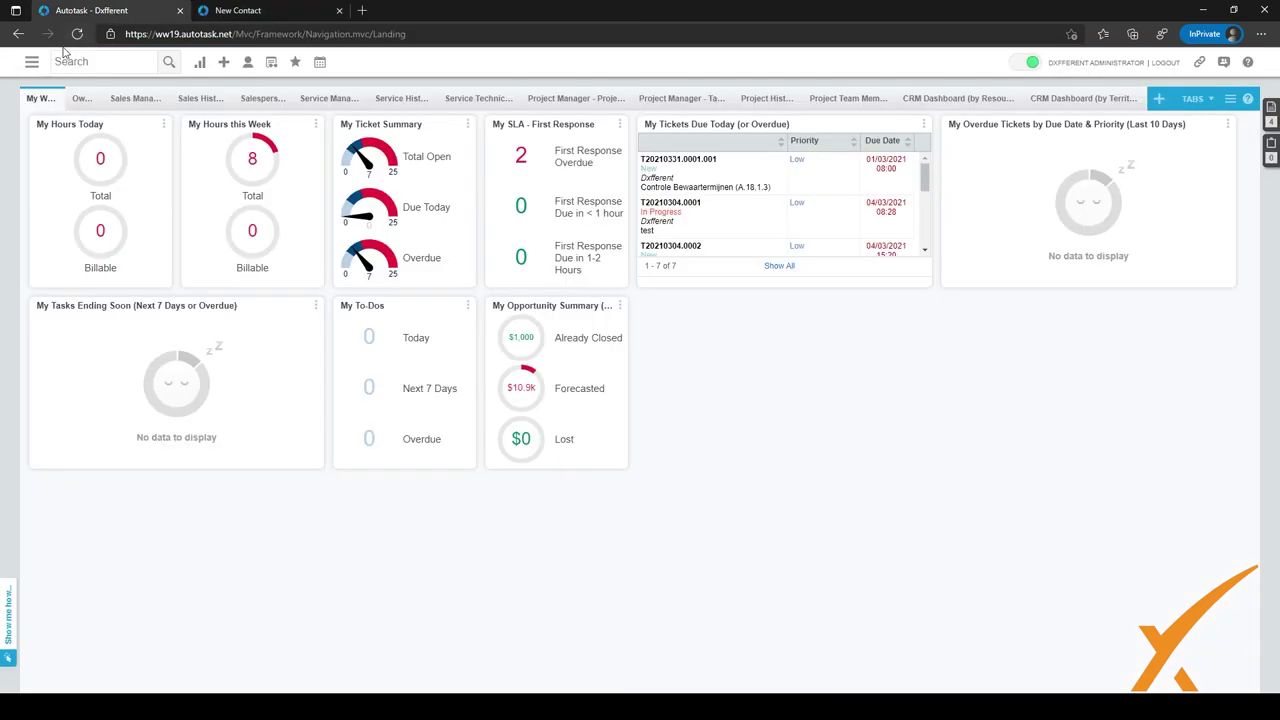
pyautogui.click(32, 62)
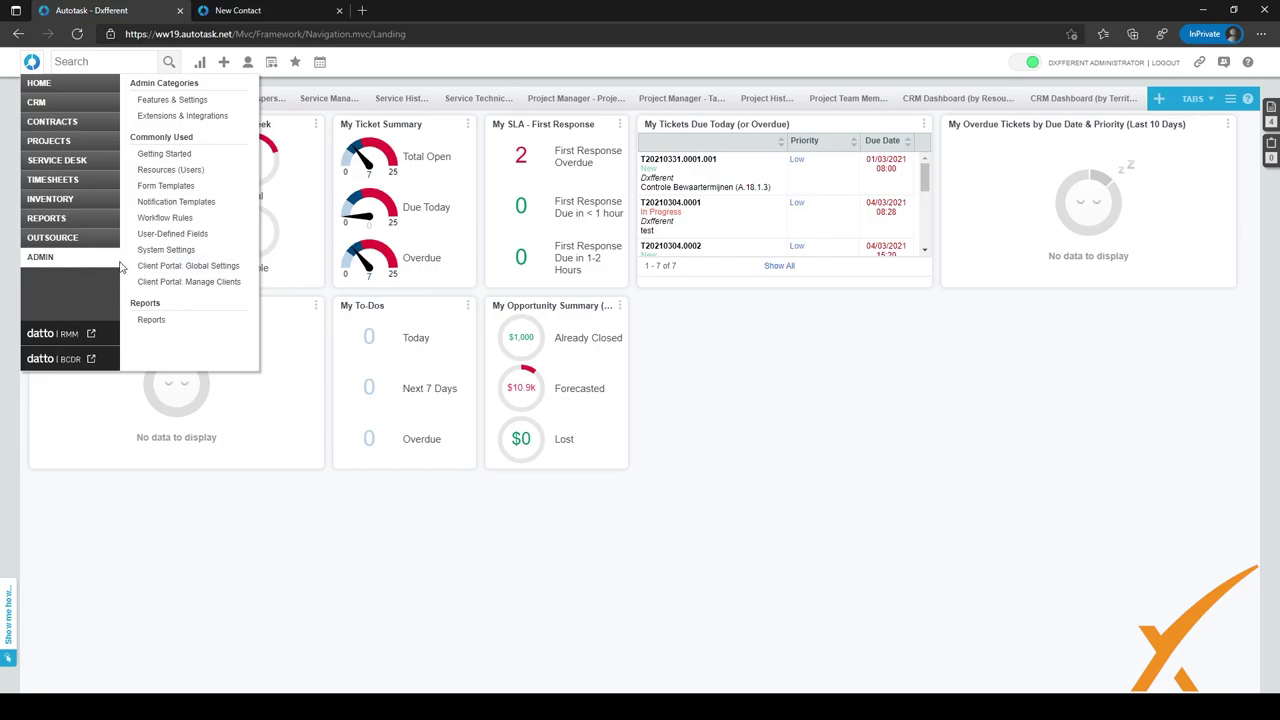
pyautogui.click(196, 236)
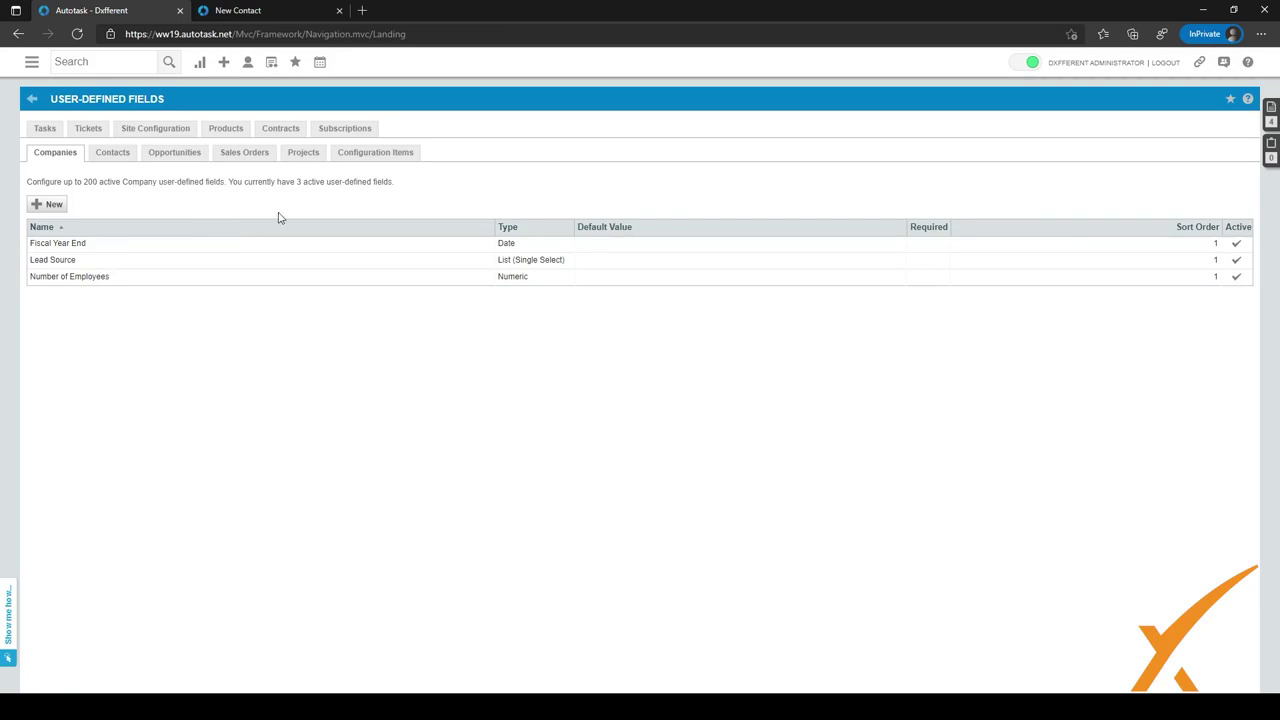
pyautogui.click(114, 155)
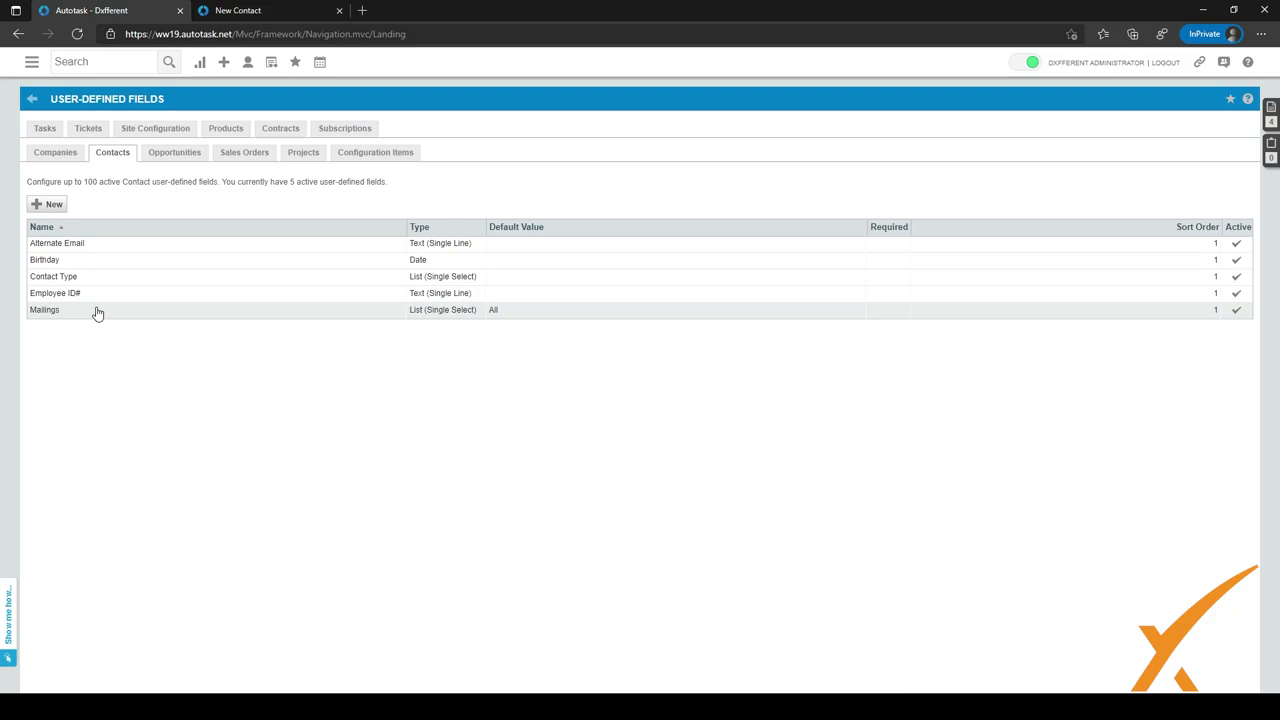
# - Compare the configured contact user-defined fields with those shown on the new contact form
pyautogui.click(245, 11)
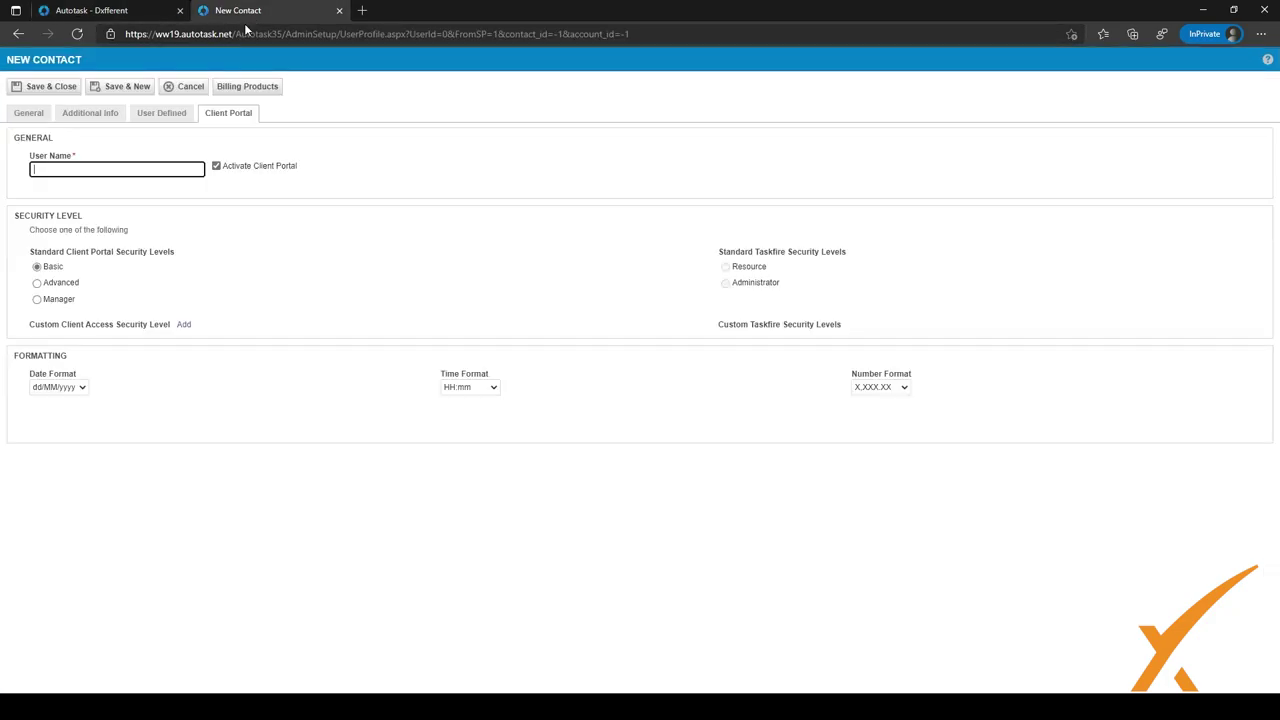
pyautogui.click(167, 118)
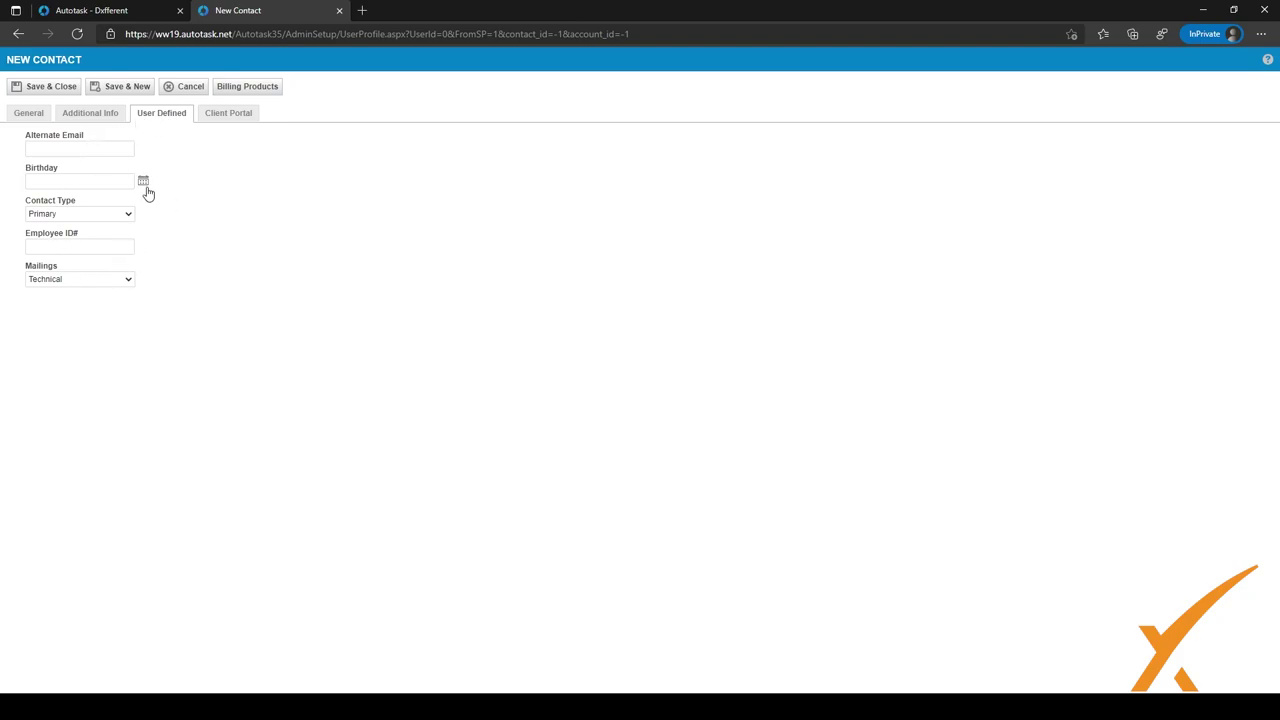
pyautogui.click(106, 14)
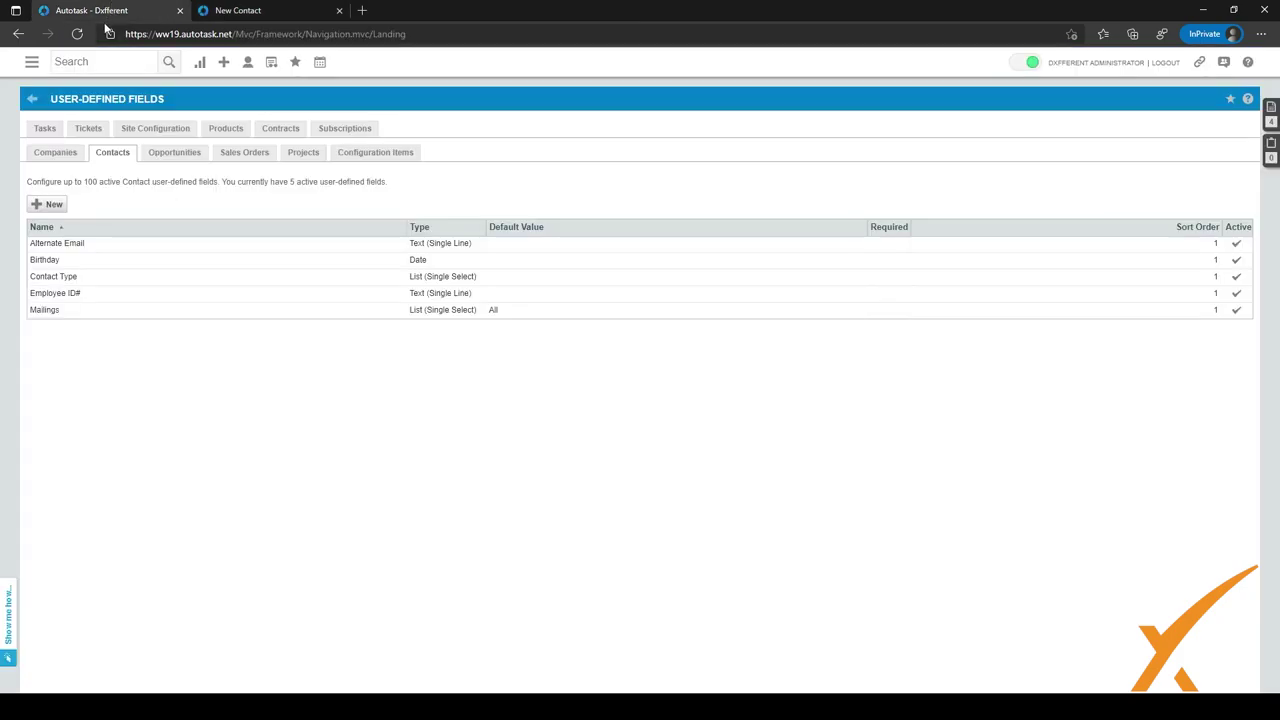
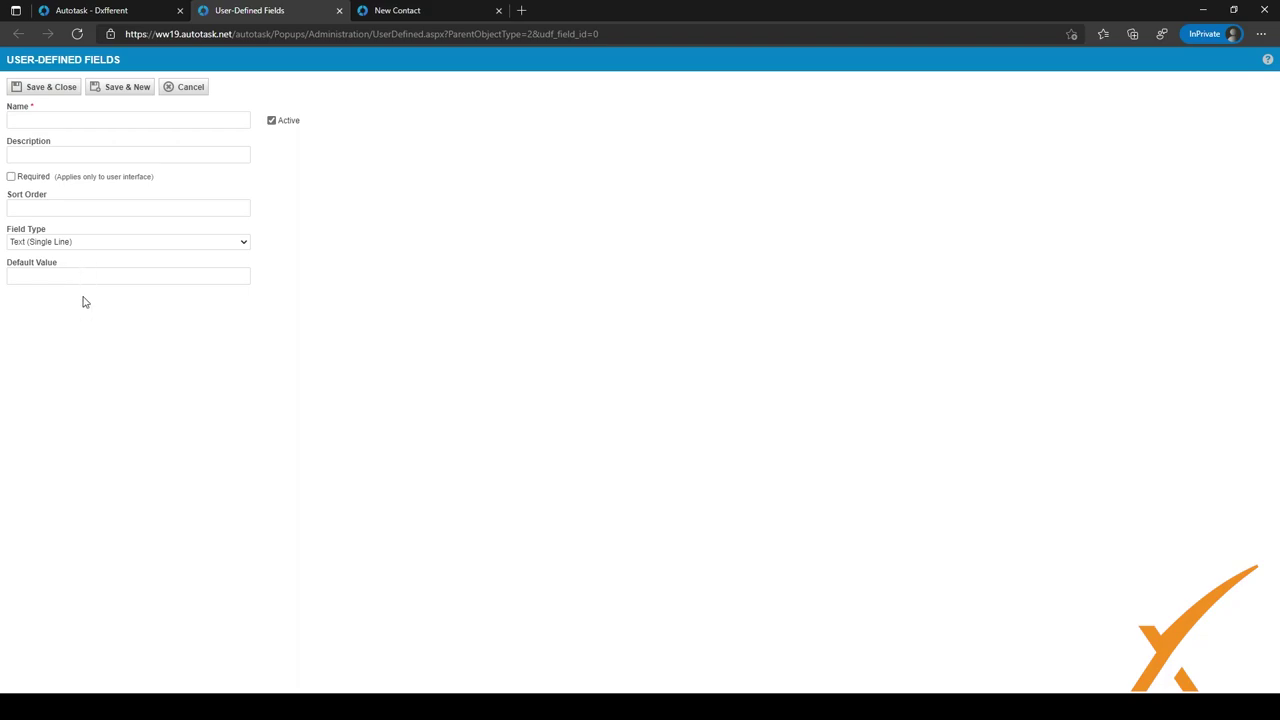
# - Return to the new contact form and fill in the birthday among its user-defined fields
pyautogui.click(421, 18)
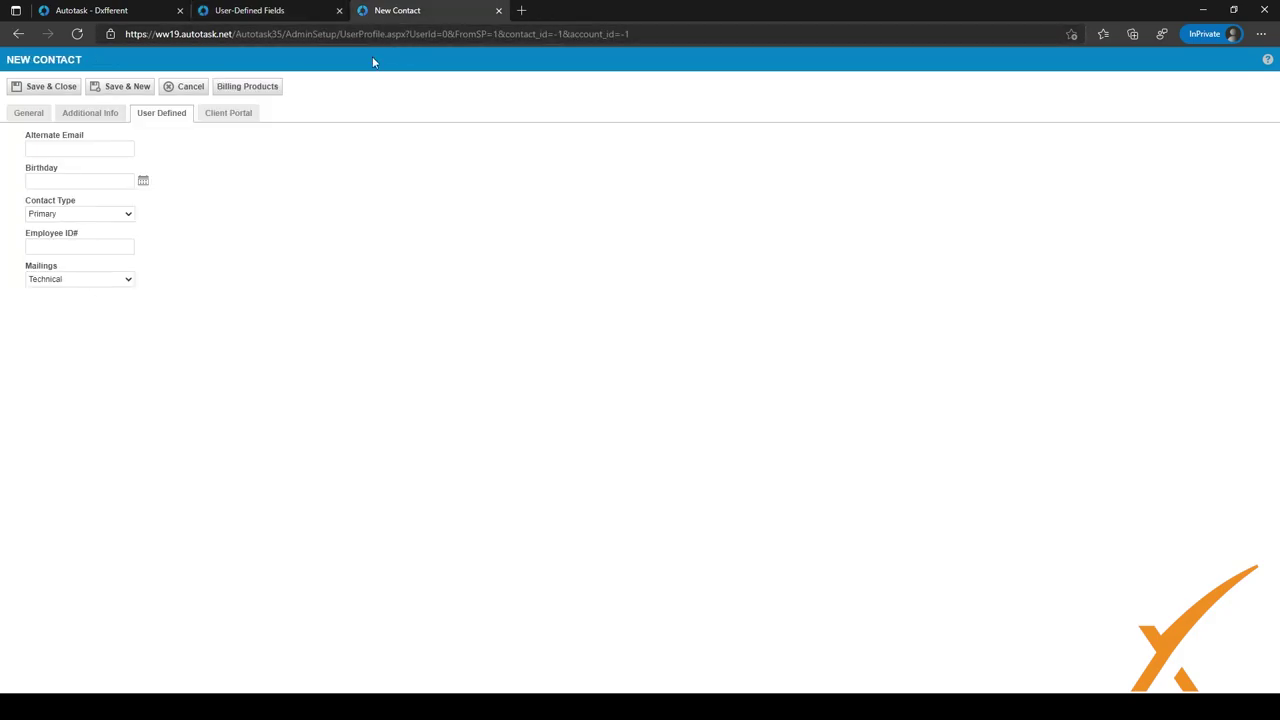
pyautogui.click(72, 150)
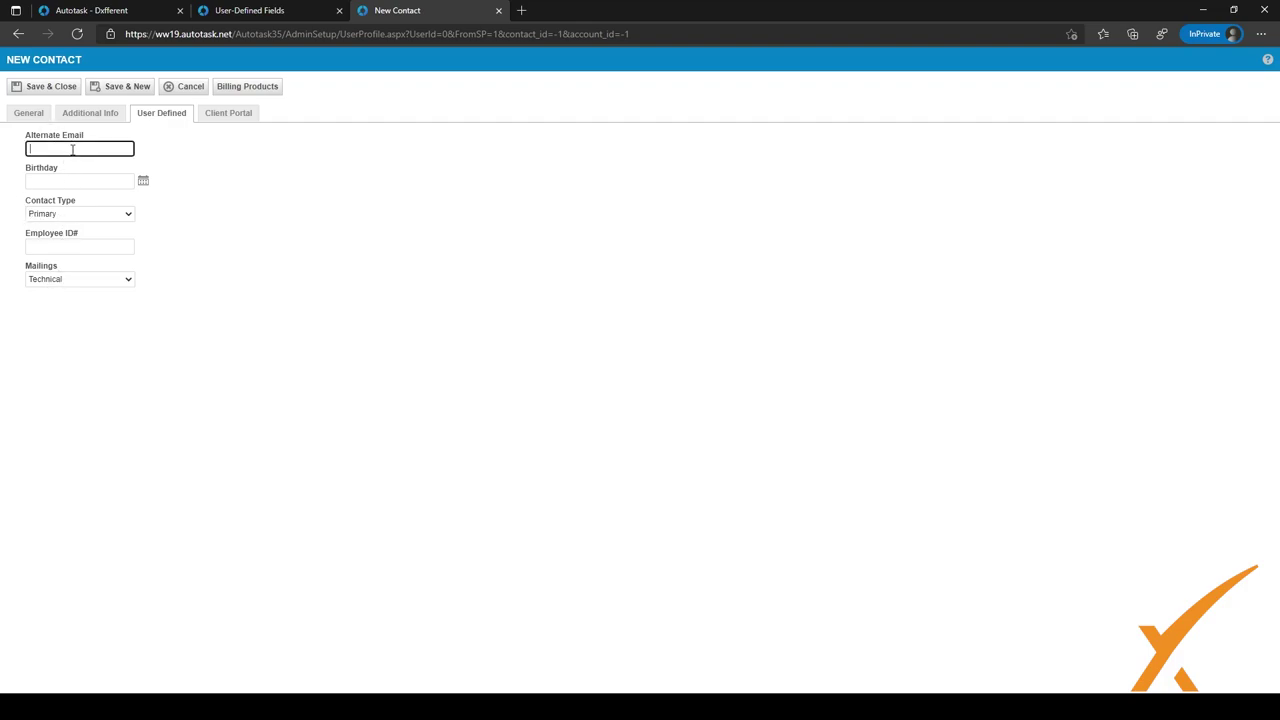
pyautogui.click(203, 152)
pyautogui.click(143, 182)
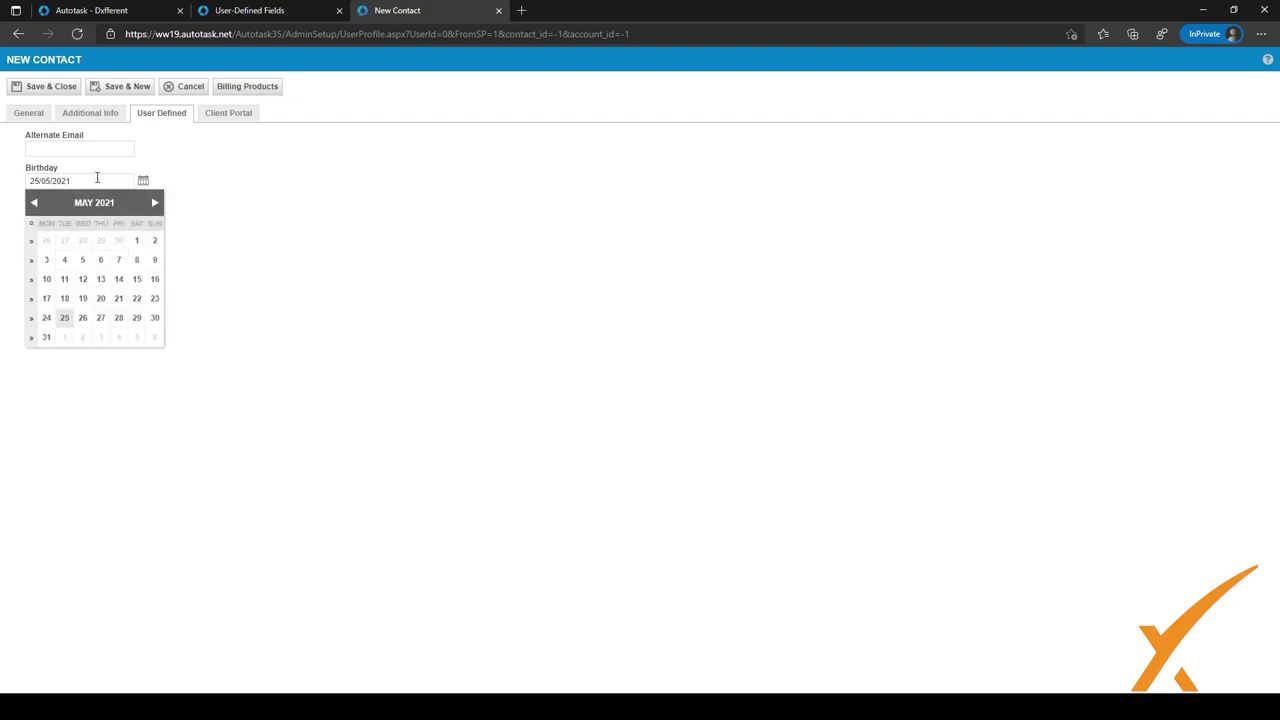
pyautogui.click(230, 212)
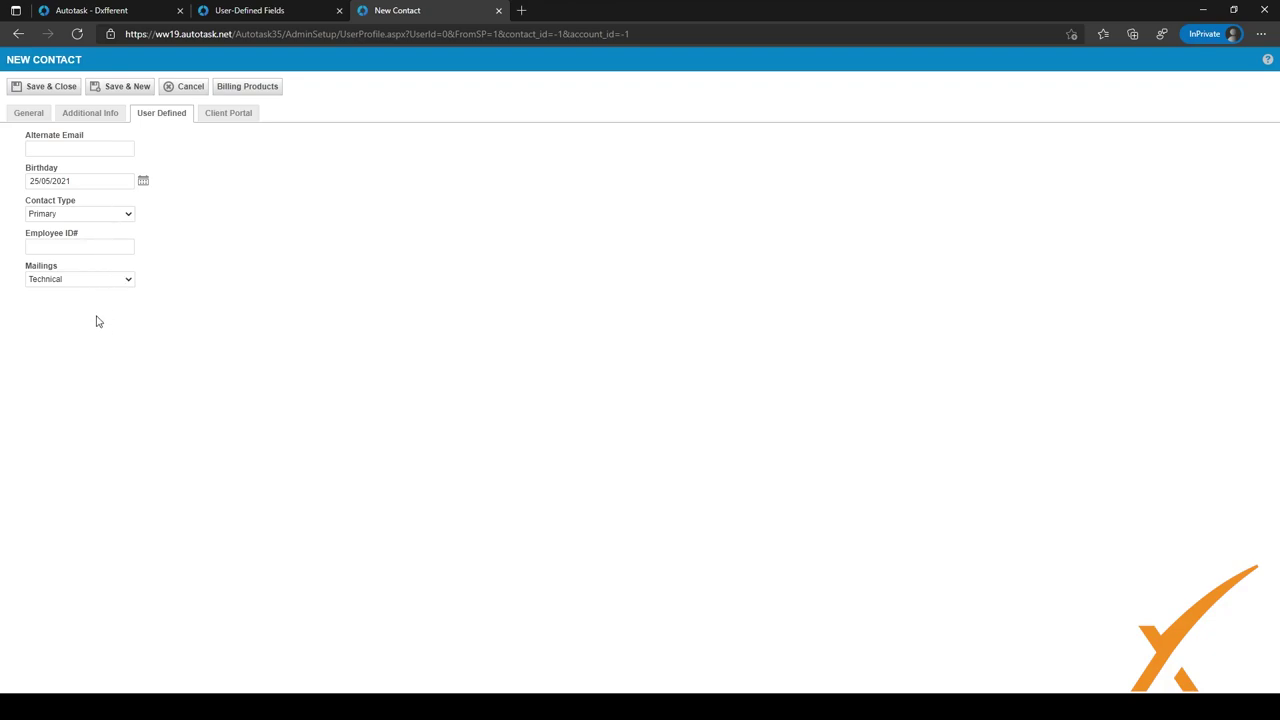
# - On the blank contact user-defined field form, set the field type to List (Single Select)
pyautogui.click(275, 12)
pyautogui.click(175, 256)
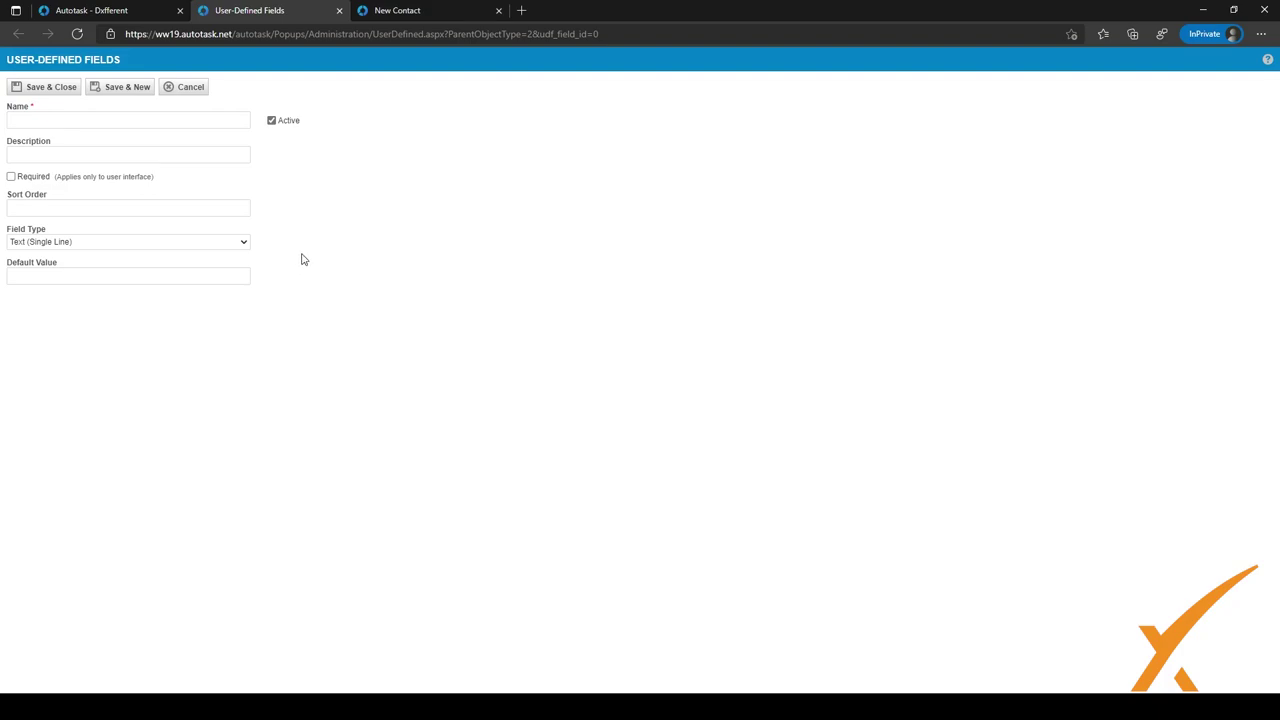
pyautogui.click(148, 277)
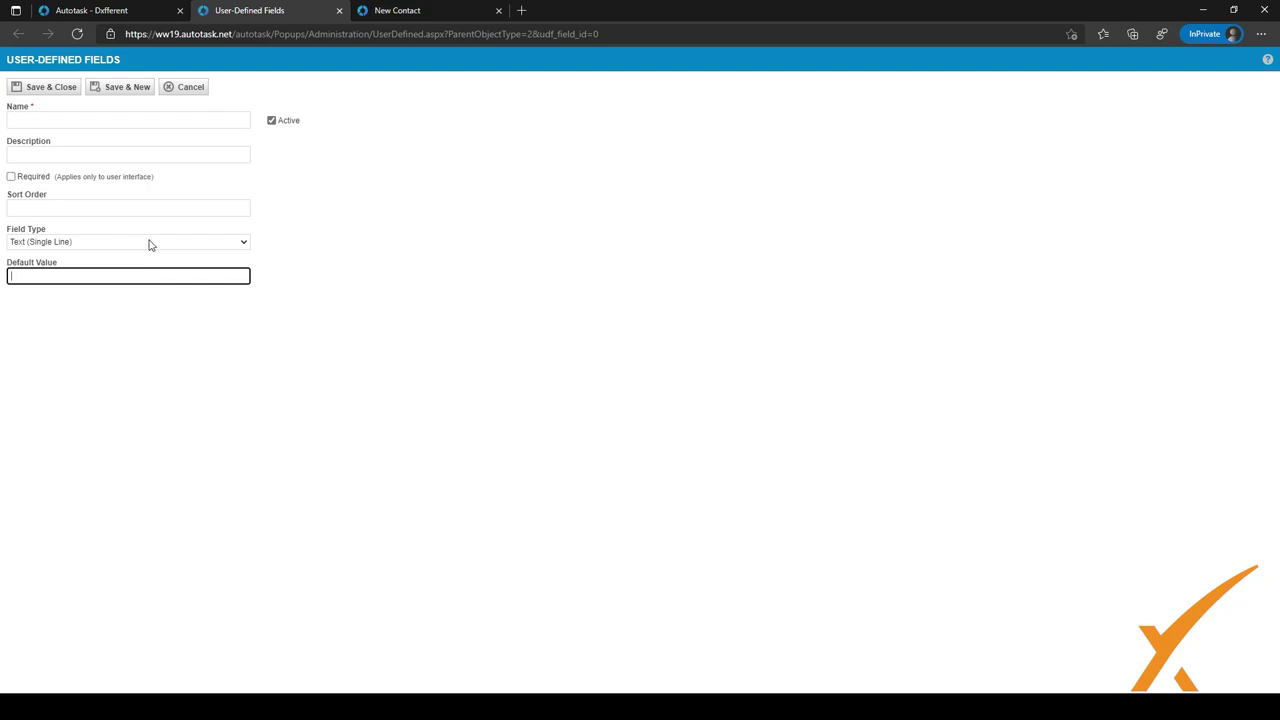
pyautogui.click(150, 243)
pyautogui.click(114, 309)
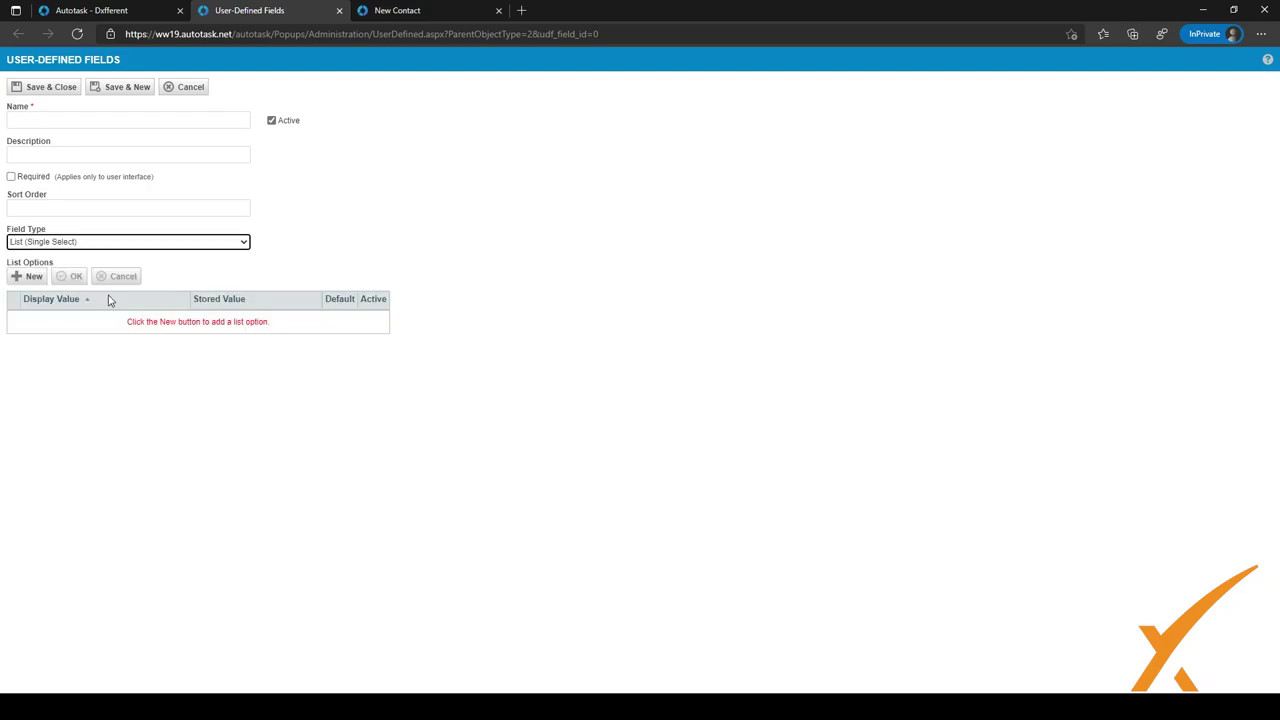
# - Try to add a list option to the unnamed field, and name the user-defined field Test
pyautogui.click(34, 278)
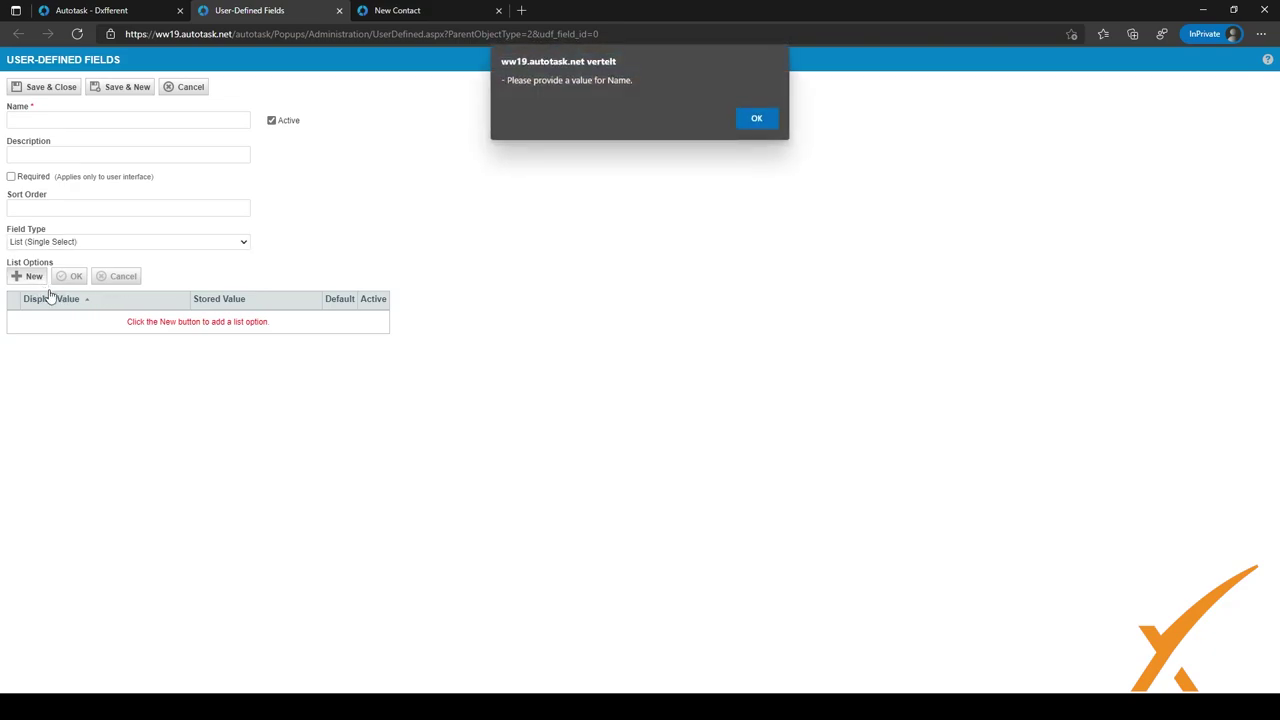
pyautogui.click(757, 117)
pyautogui.click(162, 118)
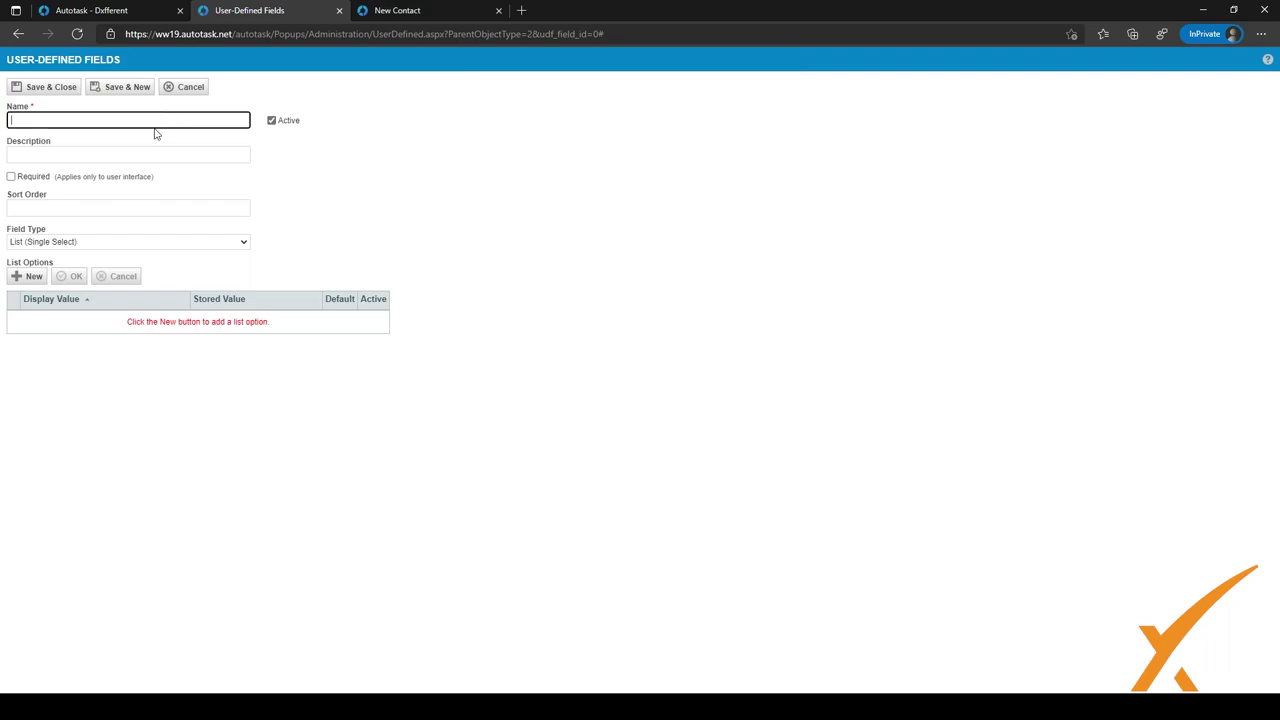
pyautogui.write('TEst')
pyautogui.click(444, 172)
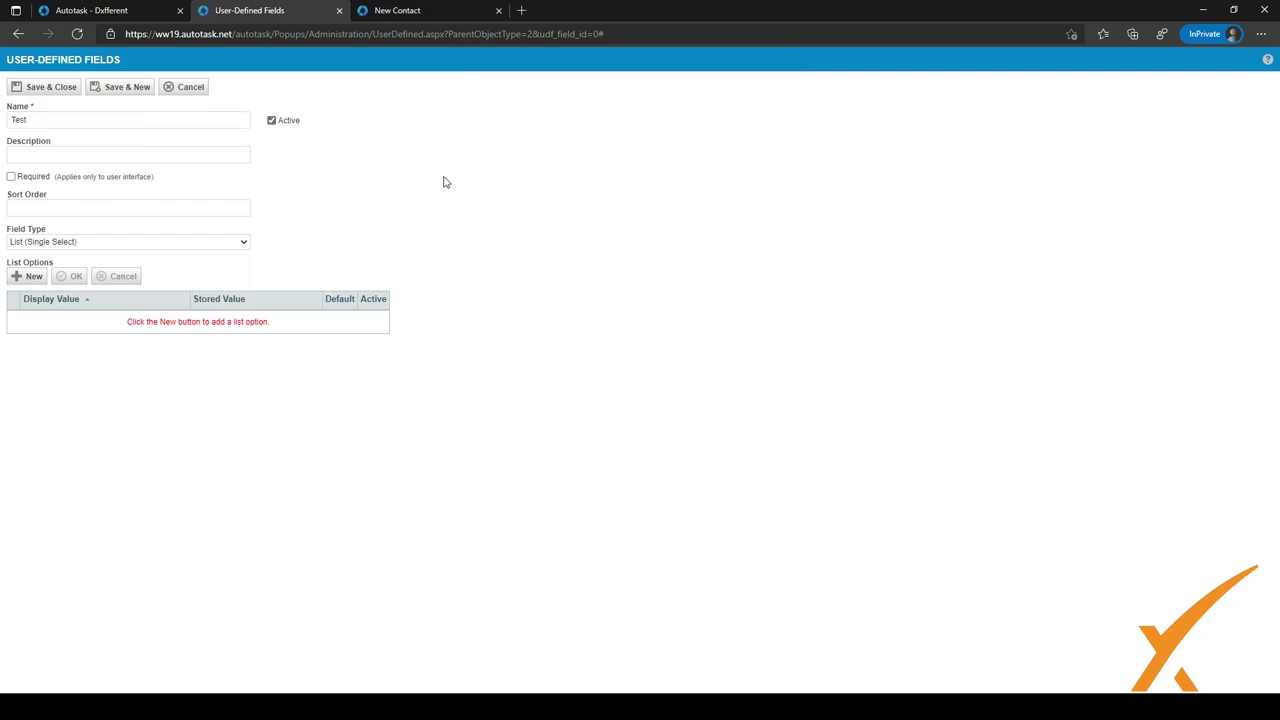
# - Add an empty list option to the Test field and close the field form without saving
pyautogui.click(14, 281)
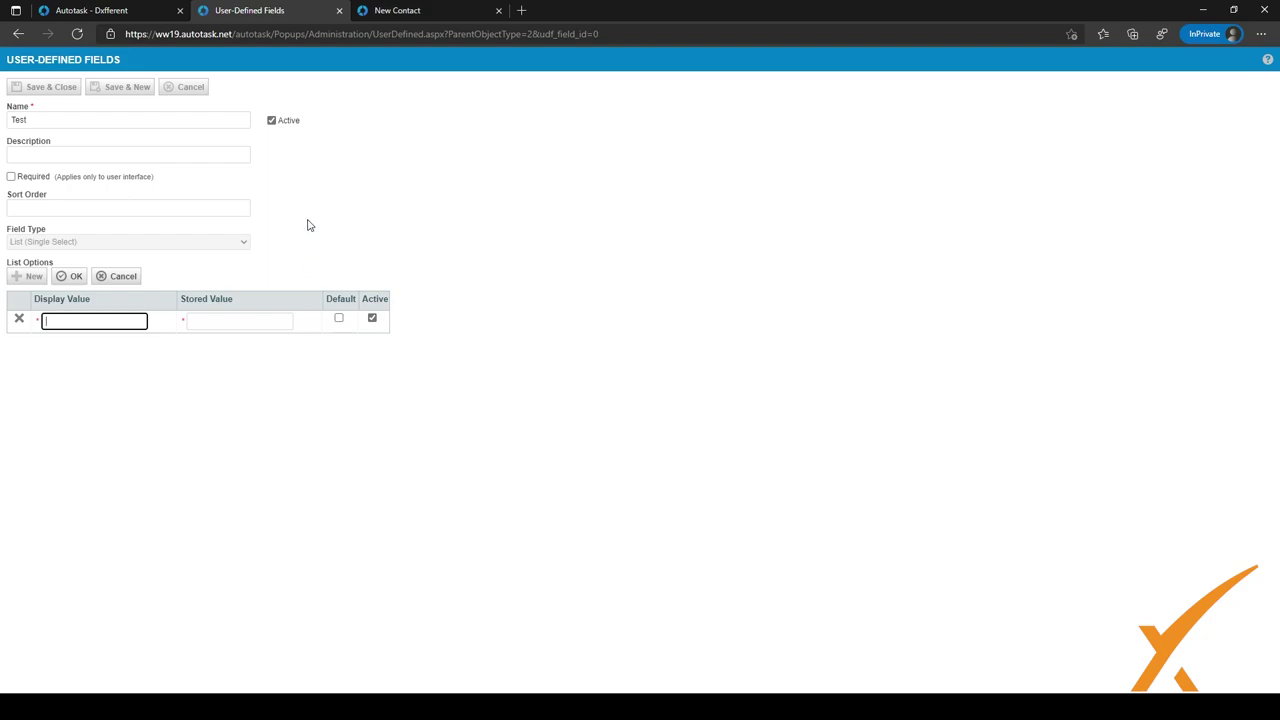
pyautogui.click(370, 119)
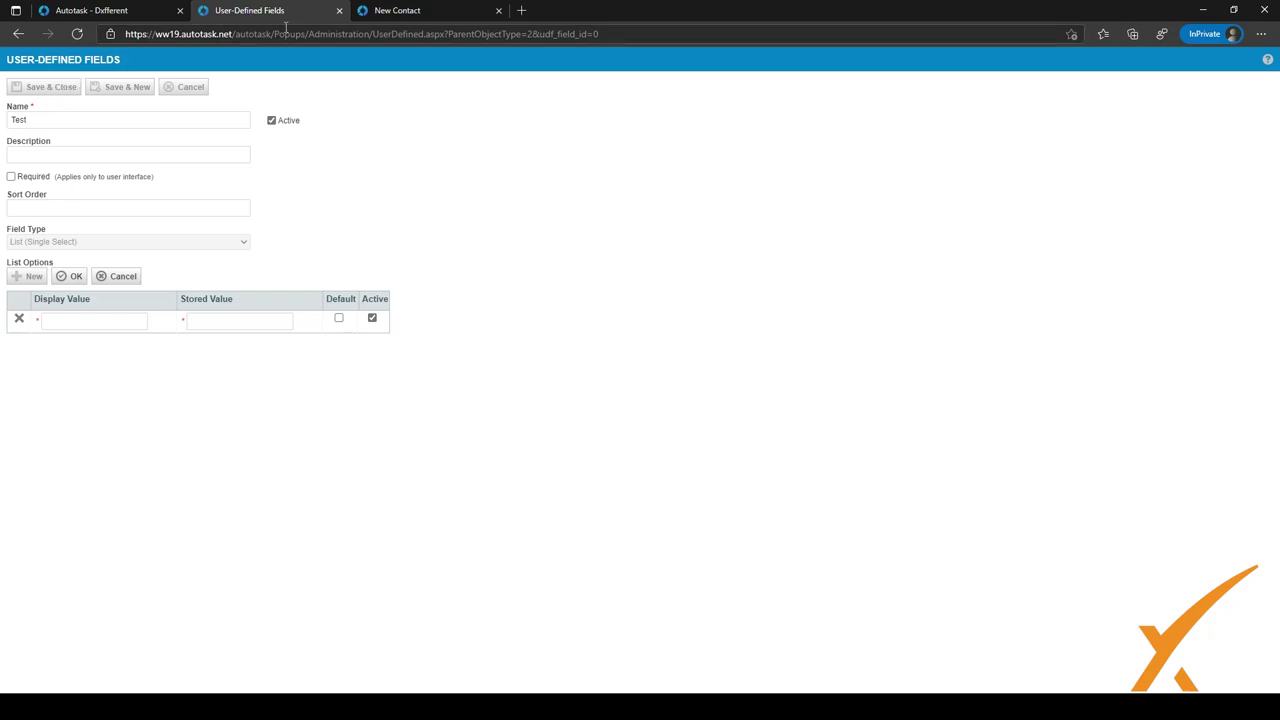
pyautogui.click(339, 11)
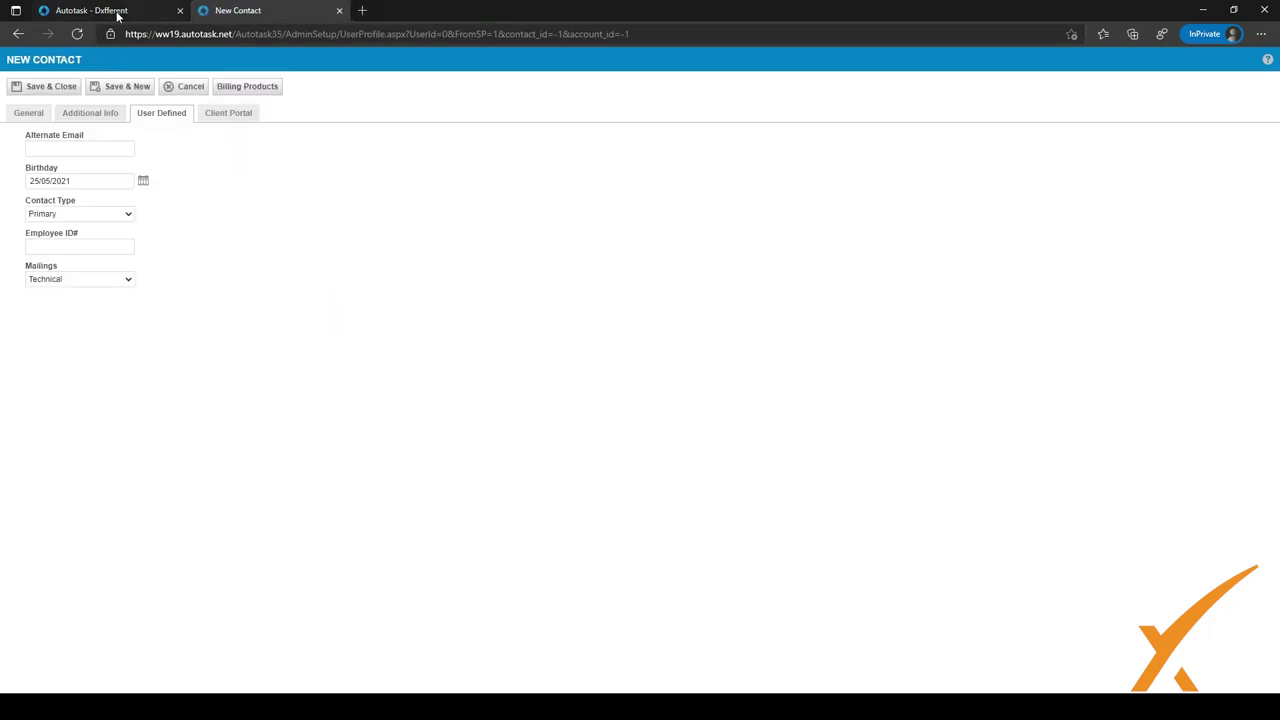
# - Review the list of contact user-defined fields and close the new contact form without saving
pyautogui.click(110, 12)
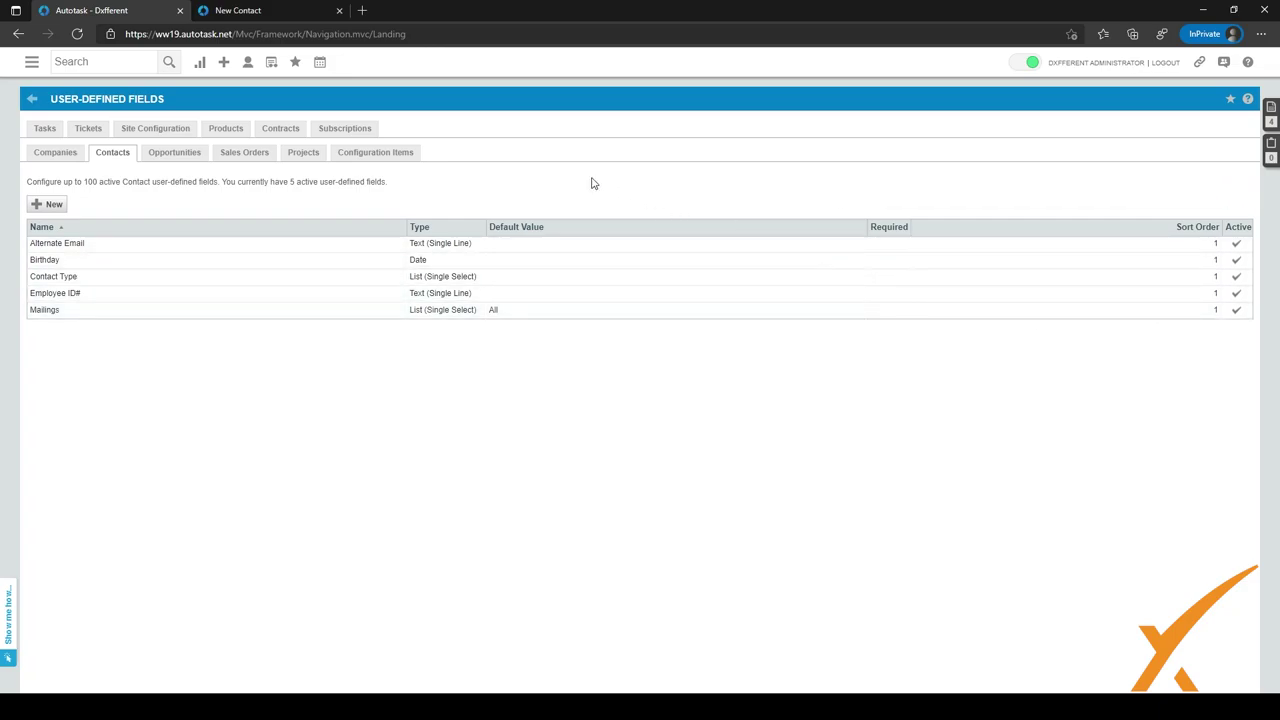
pyautogui.click(250, 12)
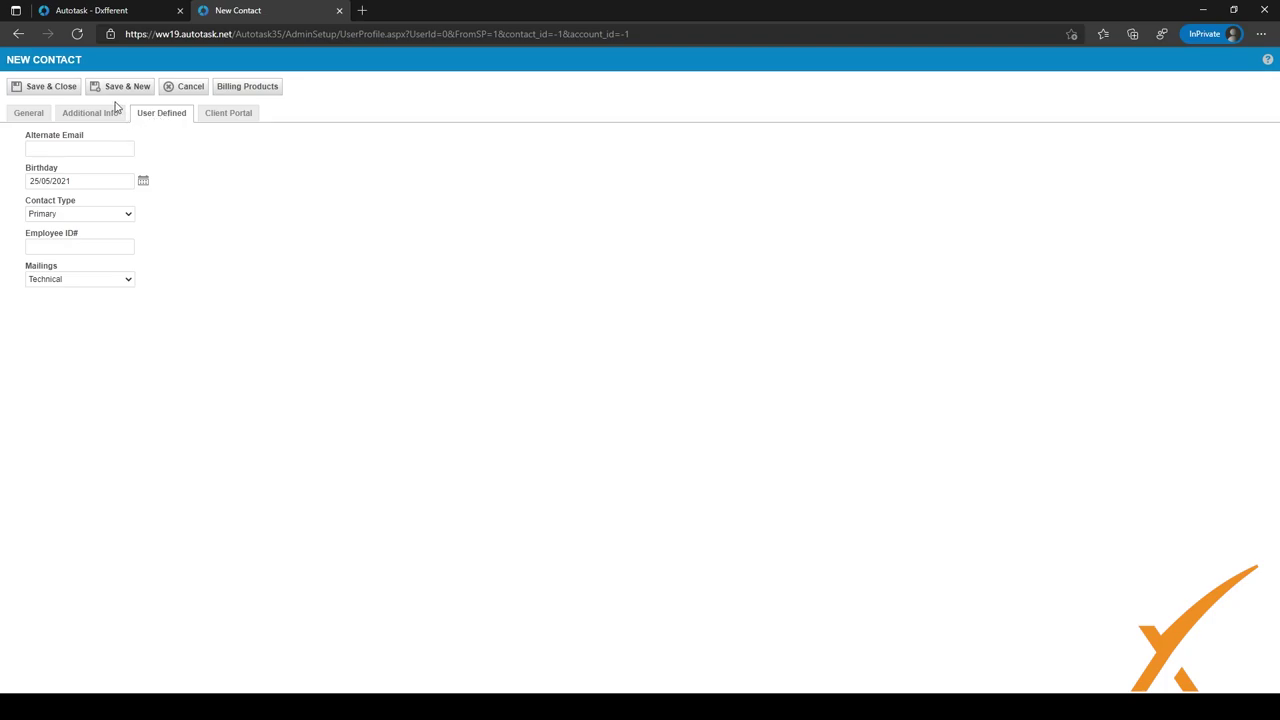
pyautogui.click(341, 12)
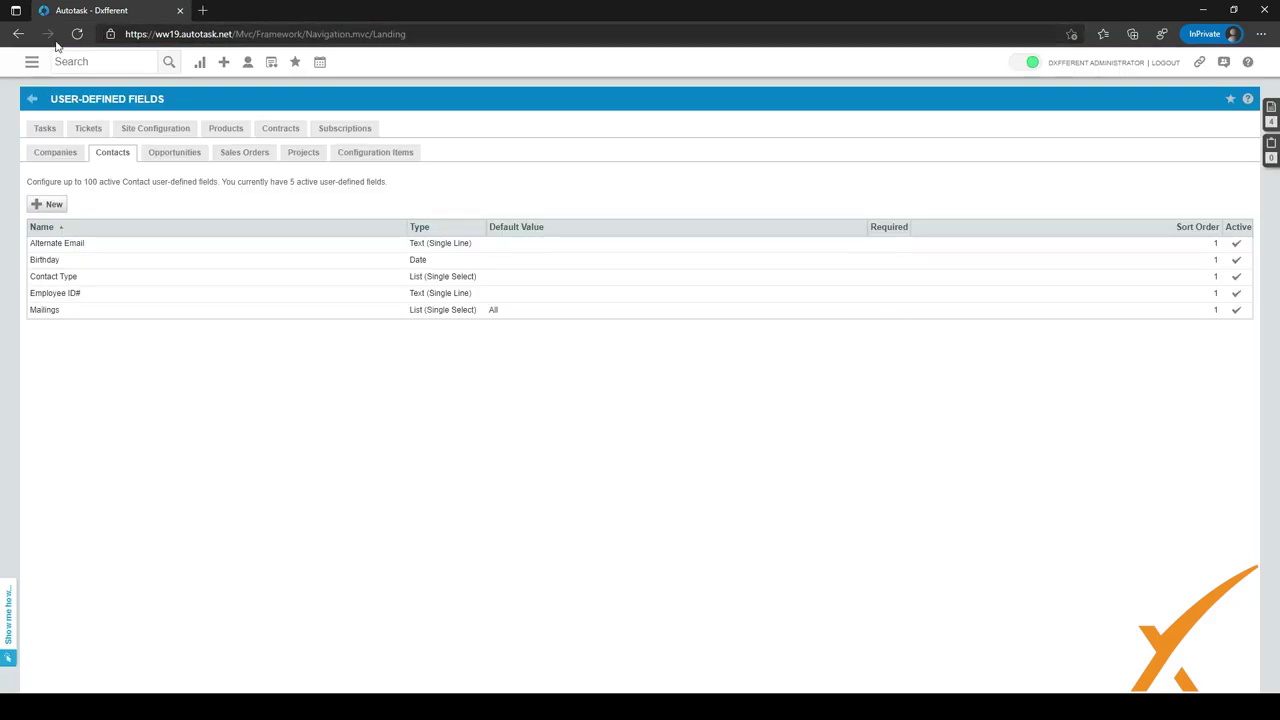
# - Leave the user-defined fields page and open the CRM contact search
pyautogui.click(29, 68)
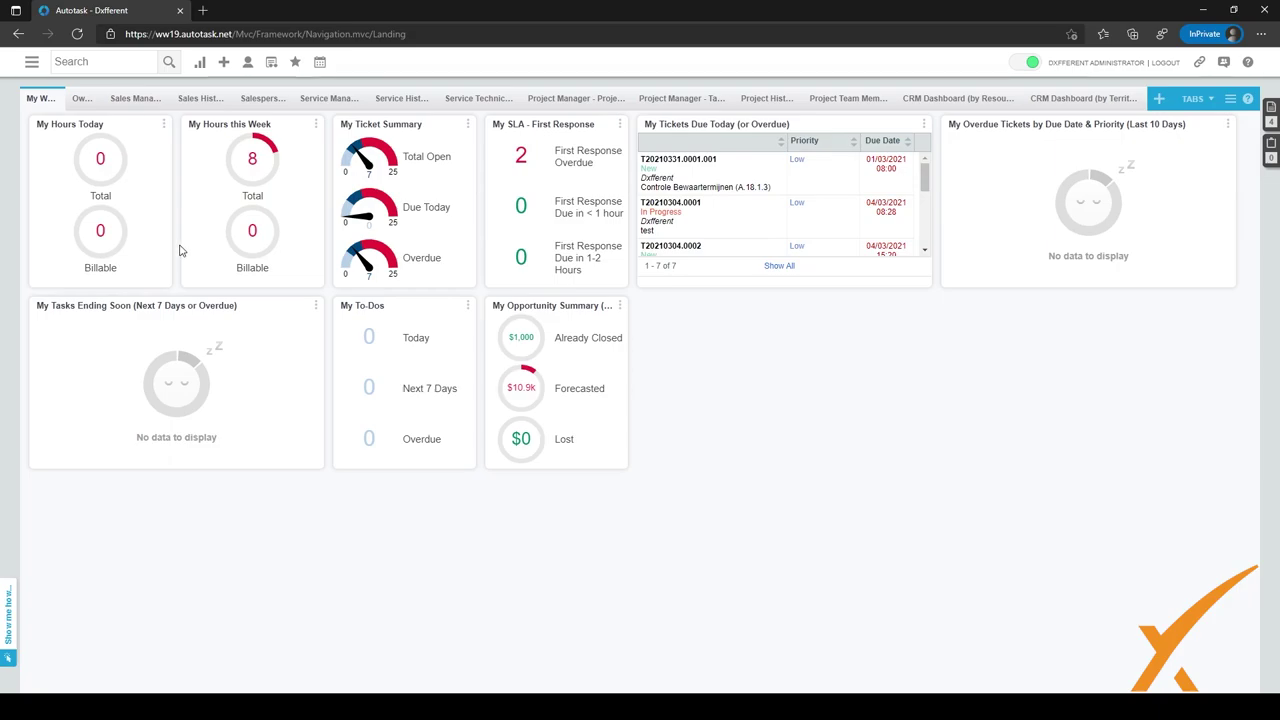
pyautogui.click(31, 63)
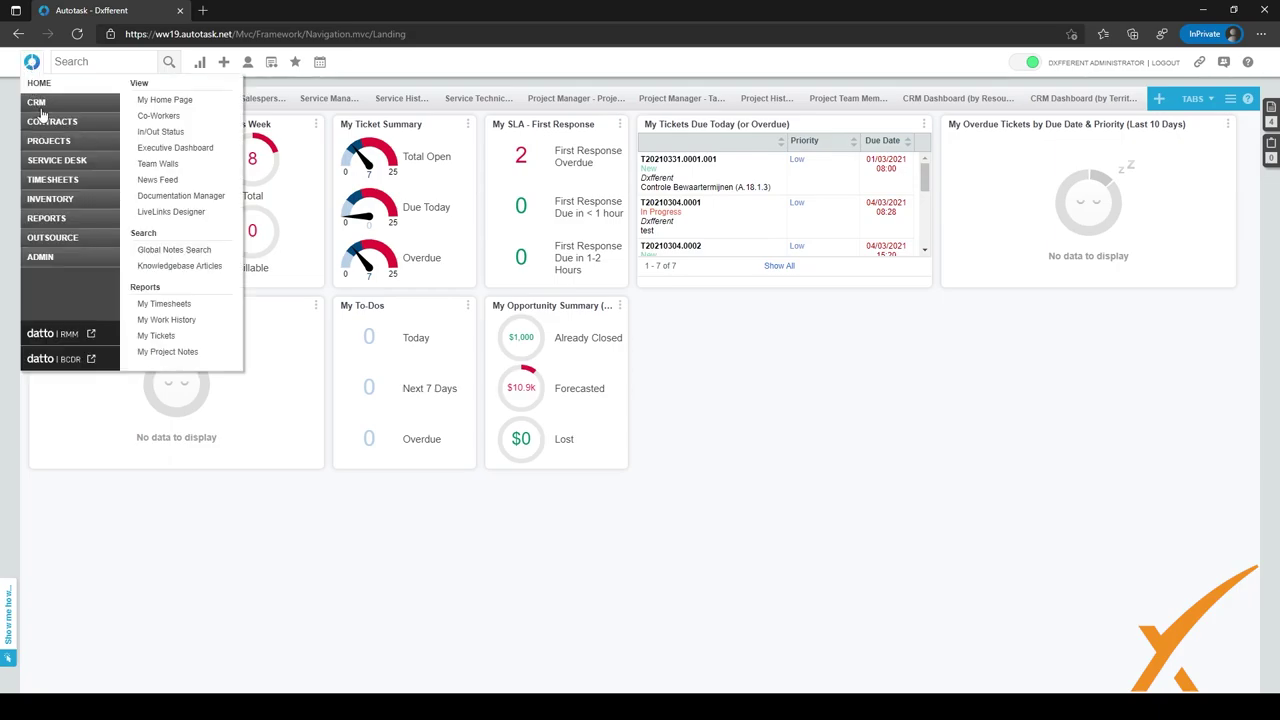
pyautogui.moveTo(45, 123)
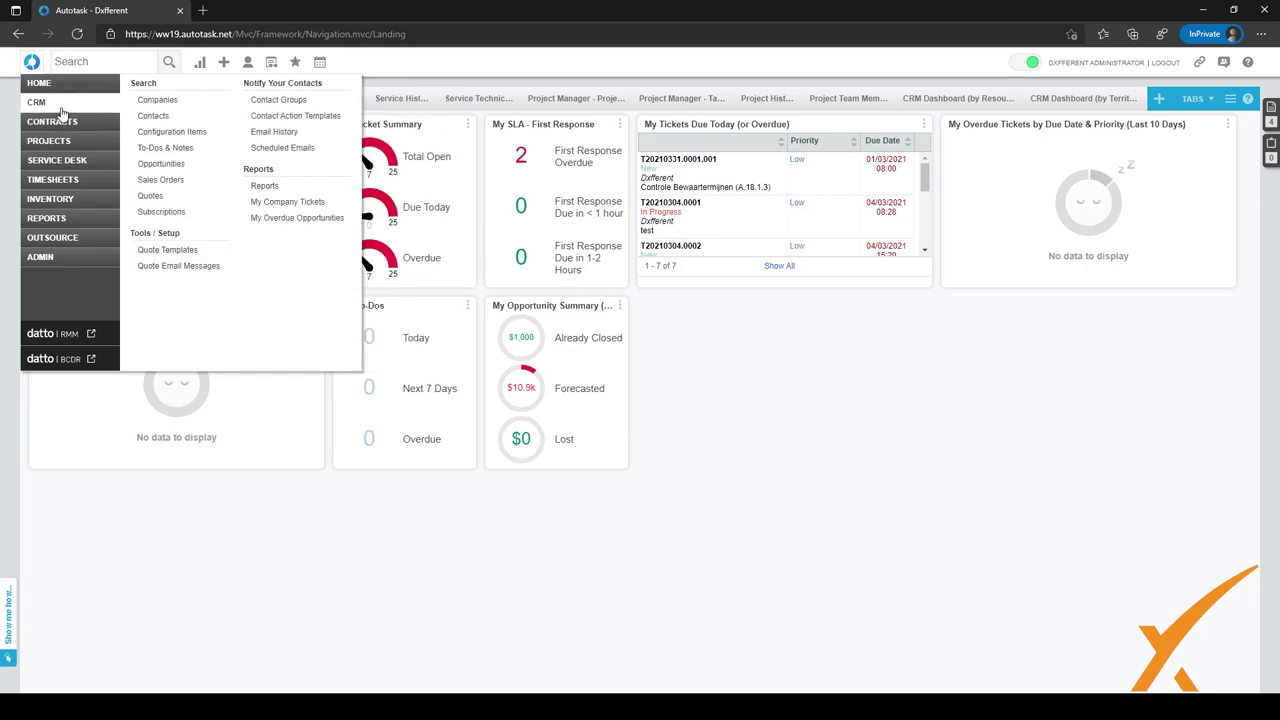
pyautogui.click(154, 116)
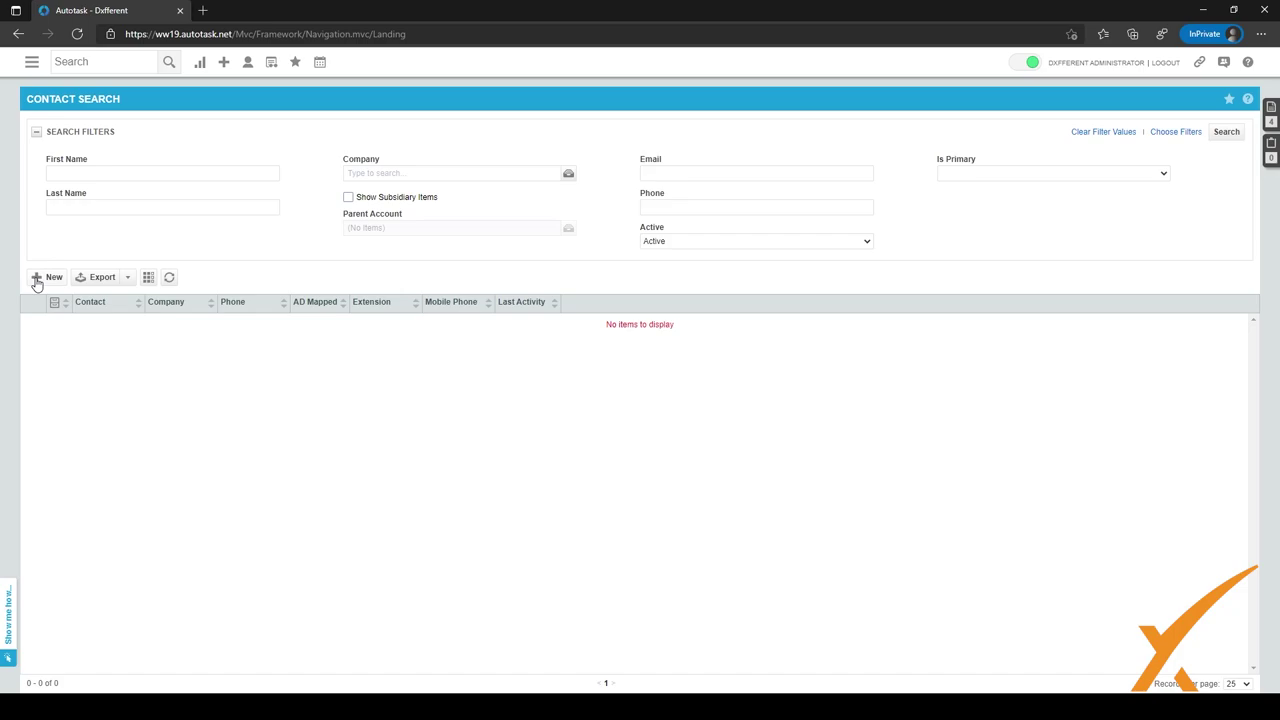
# - Run a global search for contacts whose first name matches "user"
pyautogui.click(83, 61)
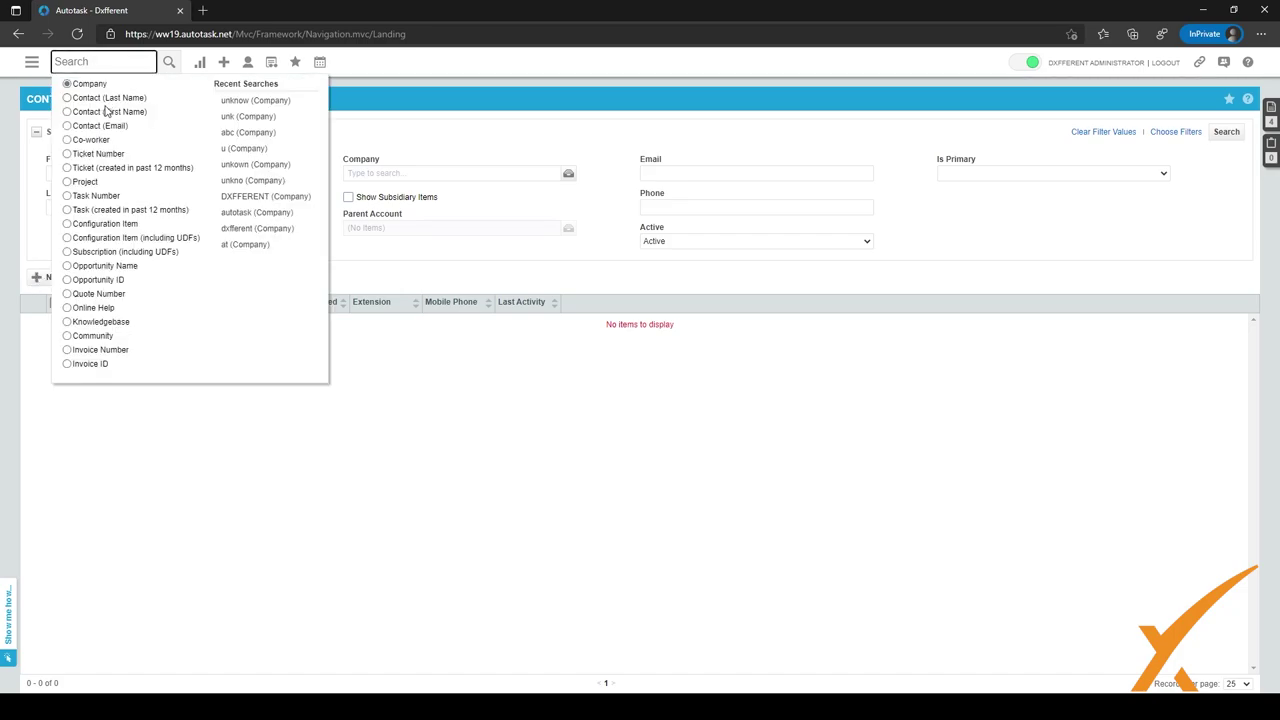
pyautogui.click(106, 113)
pyautogui.write('user')
pyautogui.press('Return')
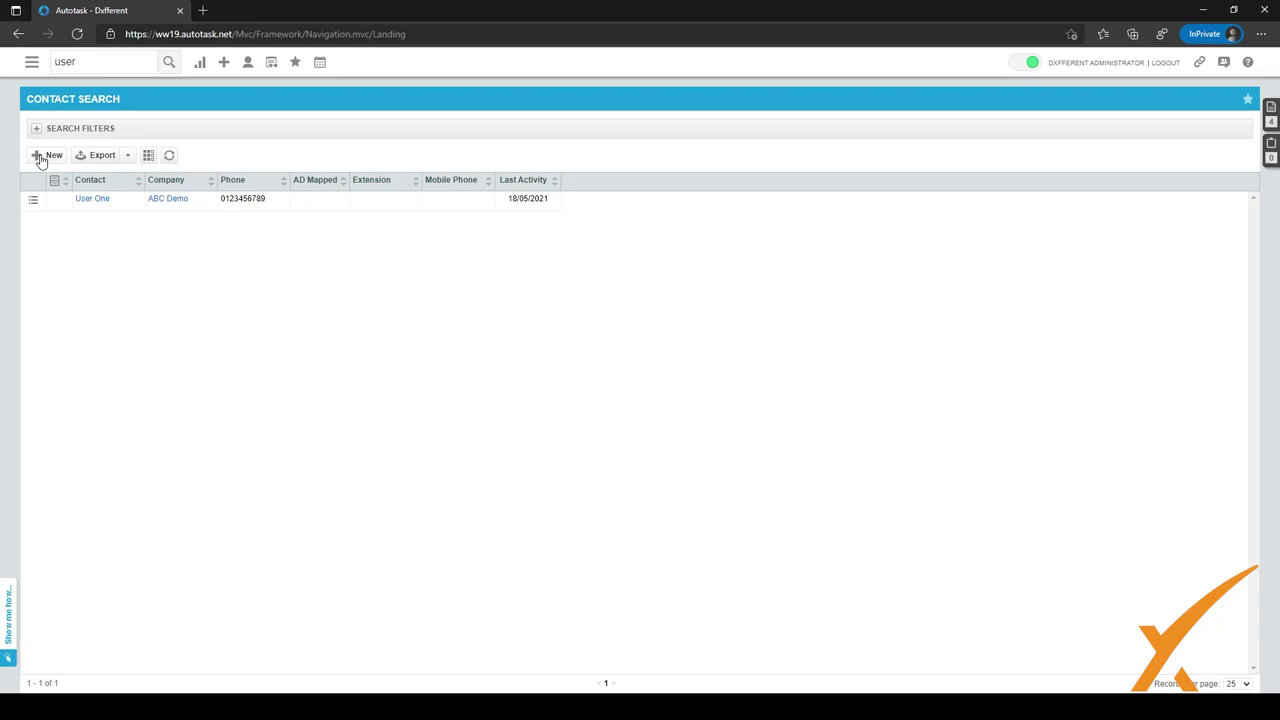
# - Open a new contact form from the ABC Demo company page, and close both pages without saving
pyautogui.click(170, 203)
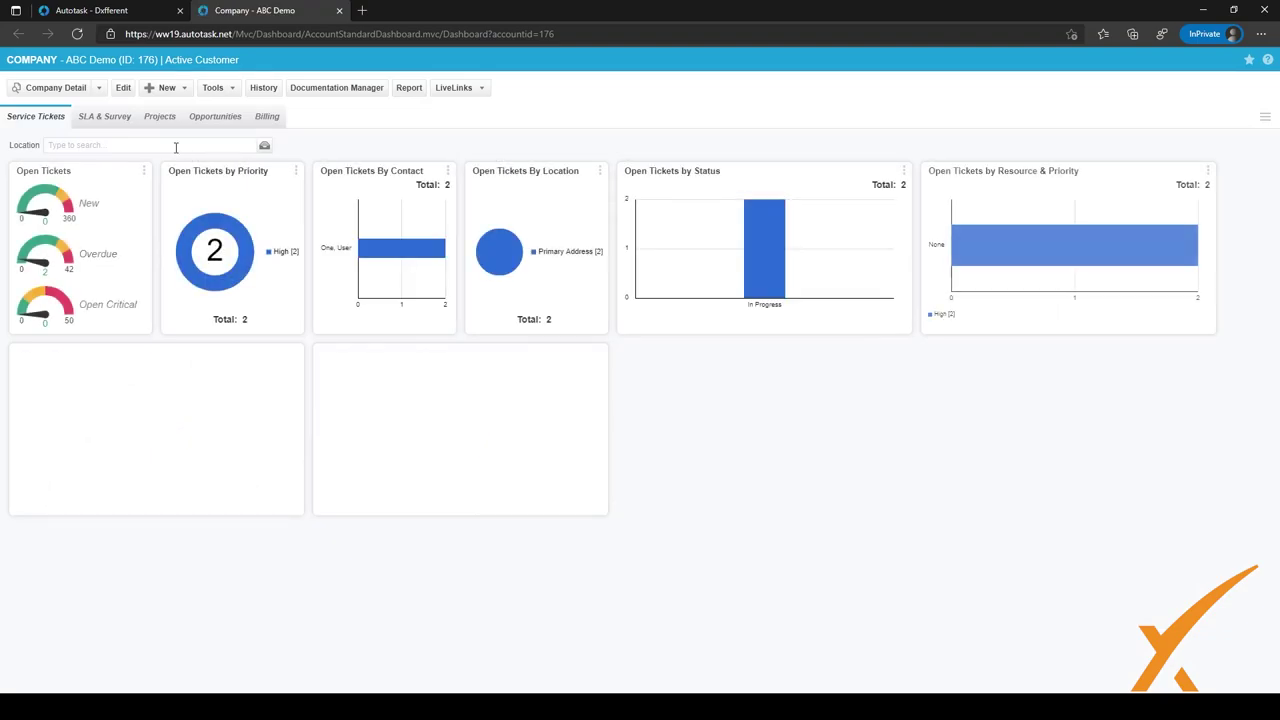
pyautogui.click(167, 88)
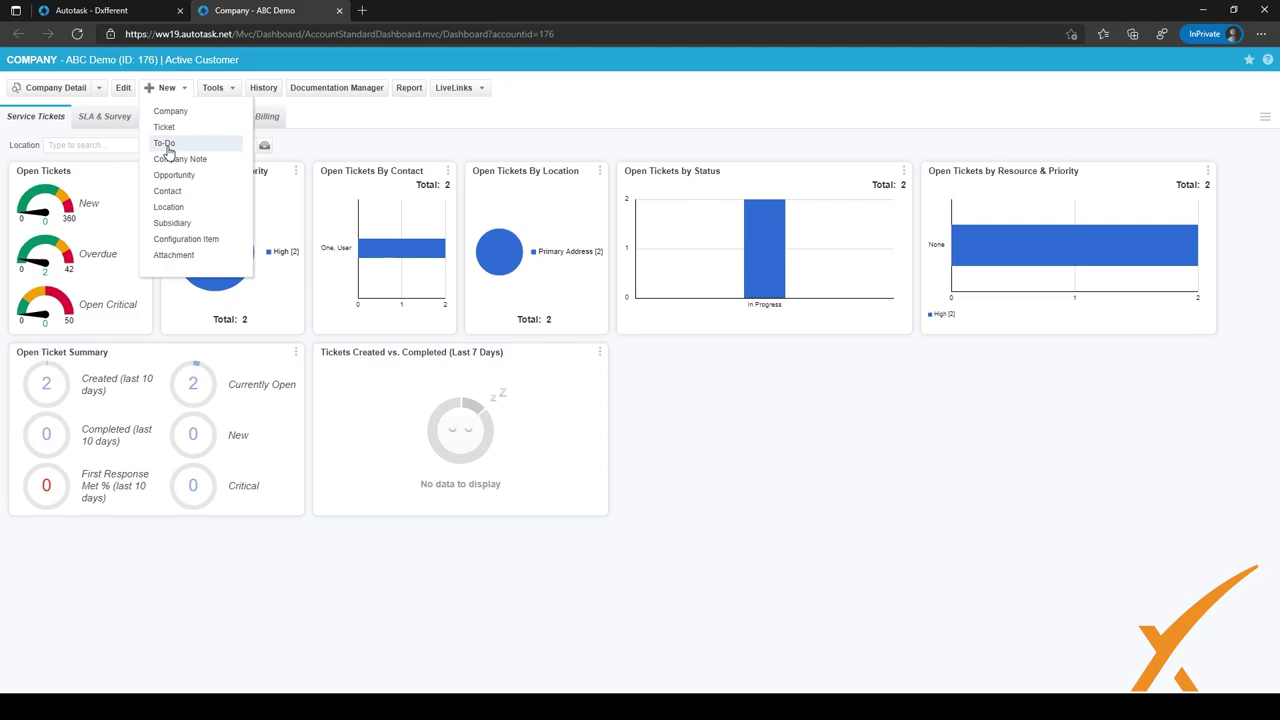
pyautogui.click(184, 196)
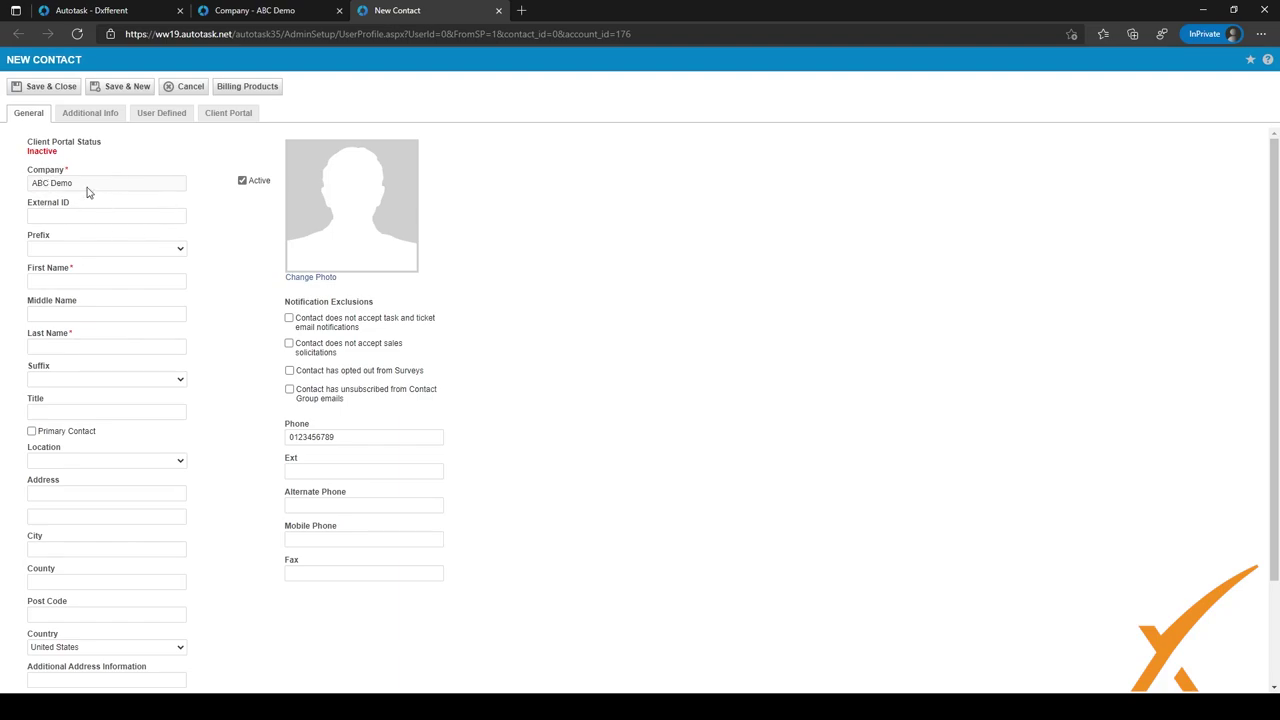
pyautogui.click(498, 11)
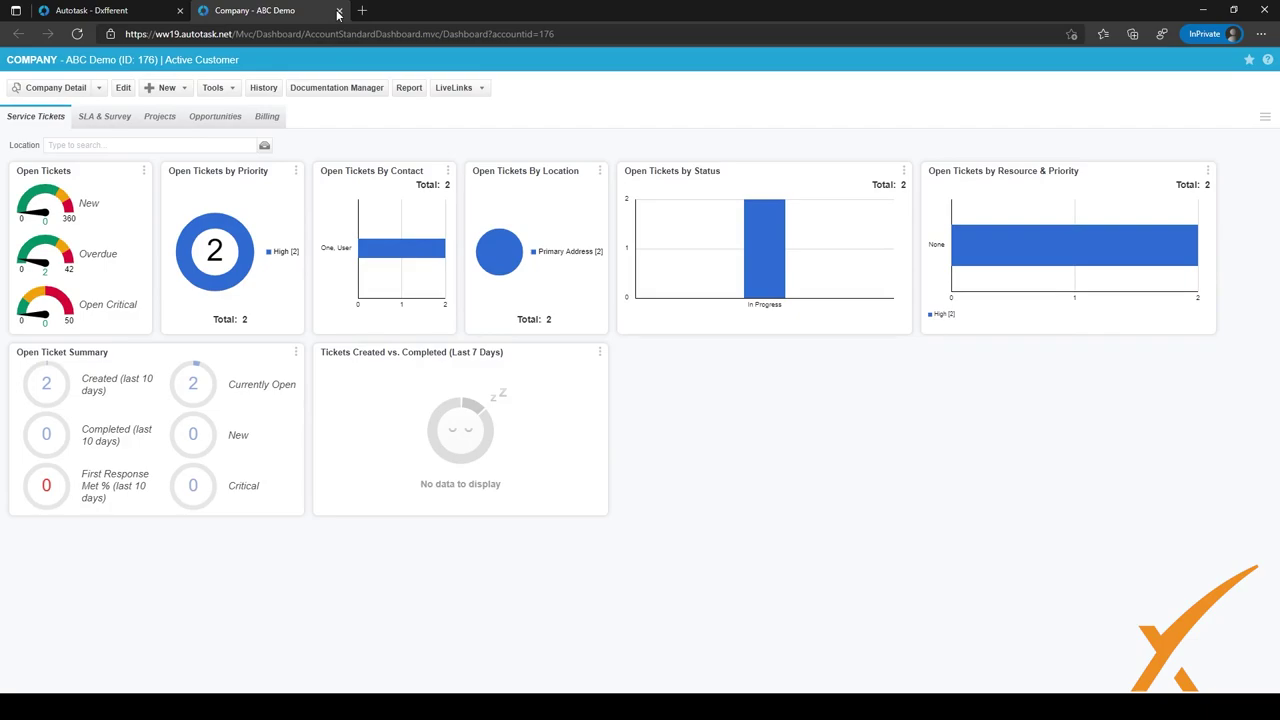
pyautogui.click(338, 11)
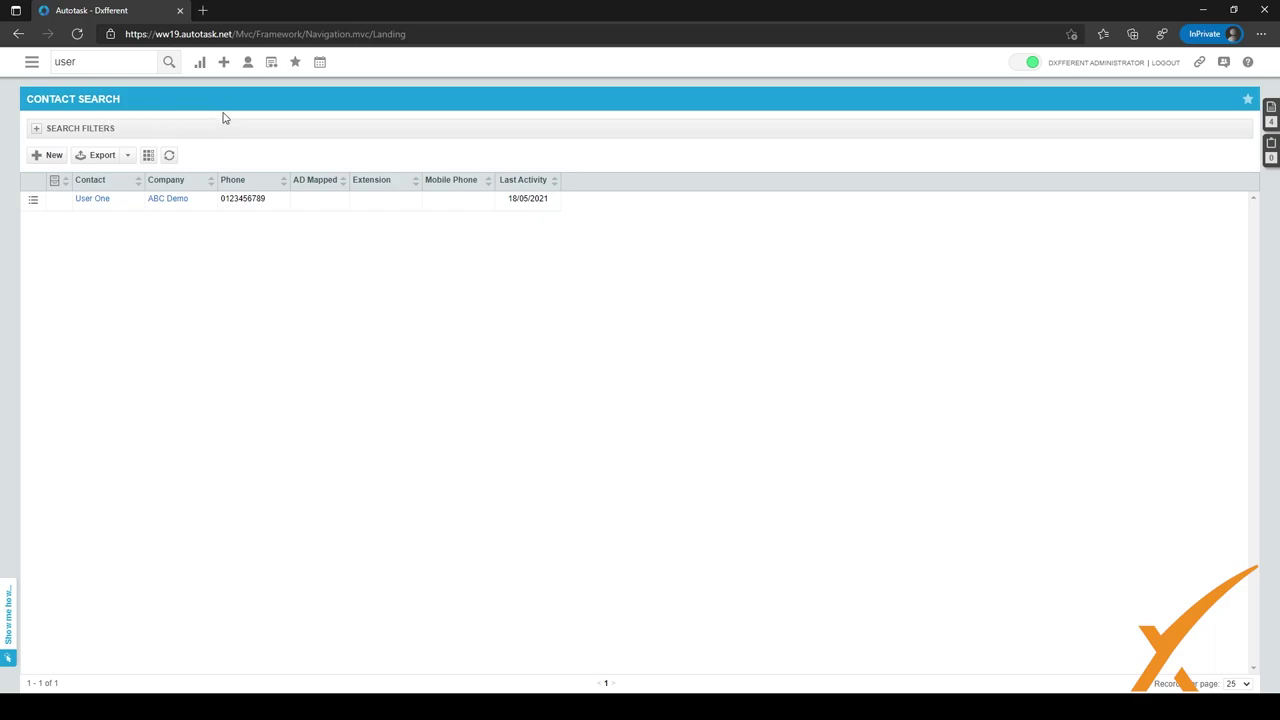
# - Open a new service desk ticket form and locate its option for adding a contact
pyautogui.click(226, 64)
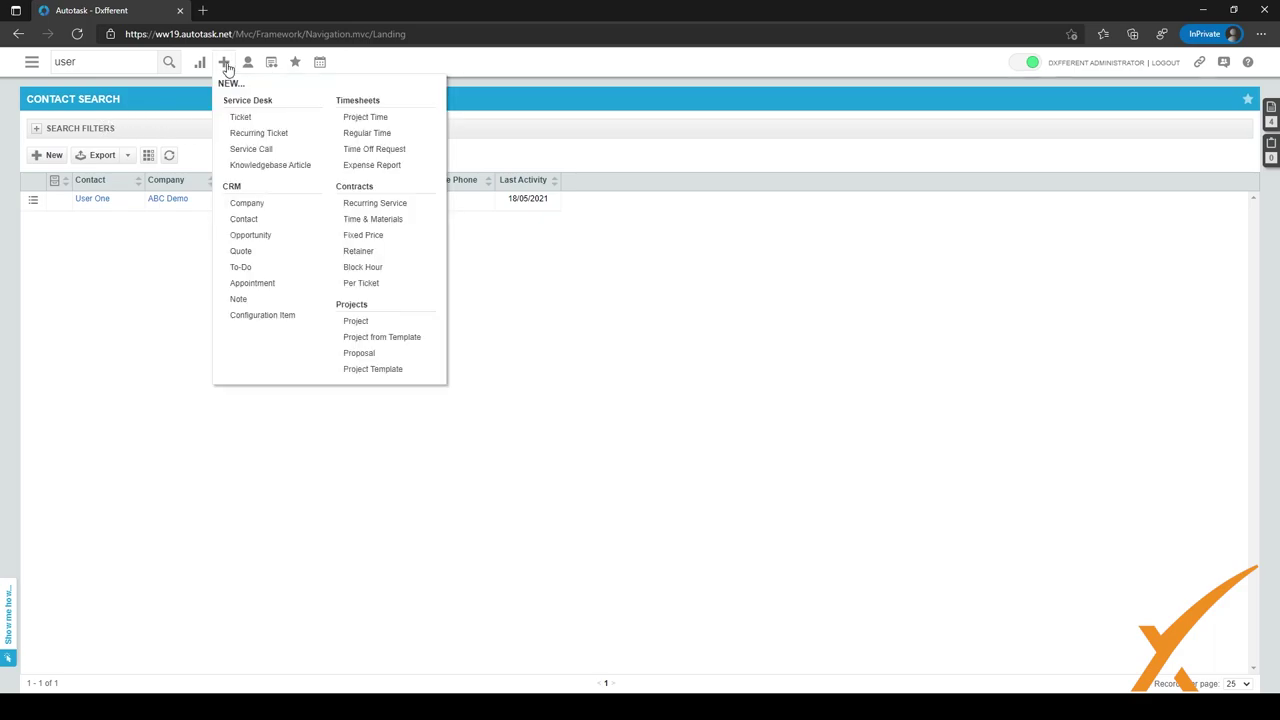
pyautogui.click(226, 63)
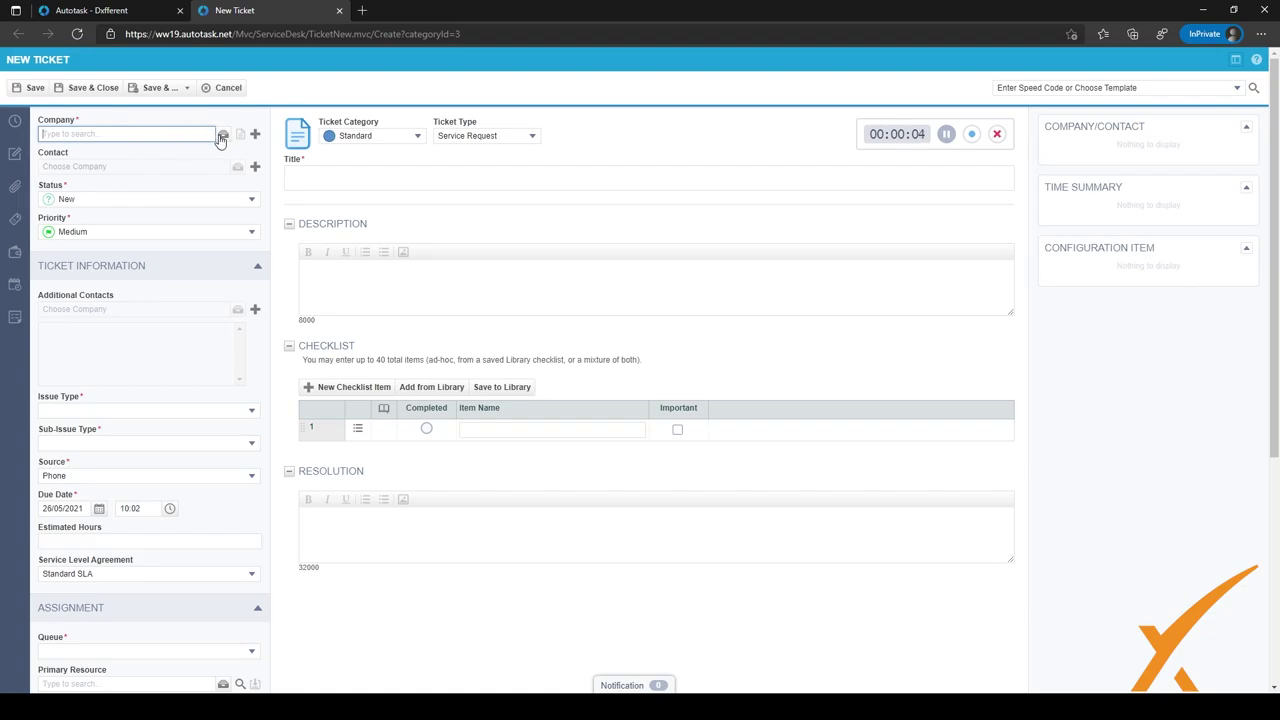
pyautogui.click(66, 155)
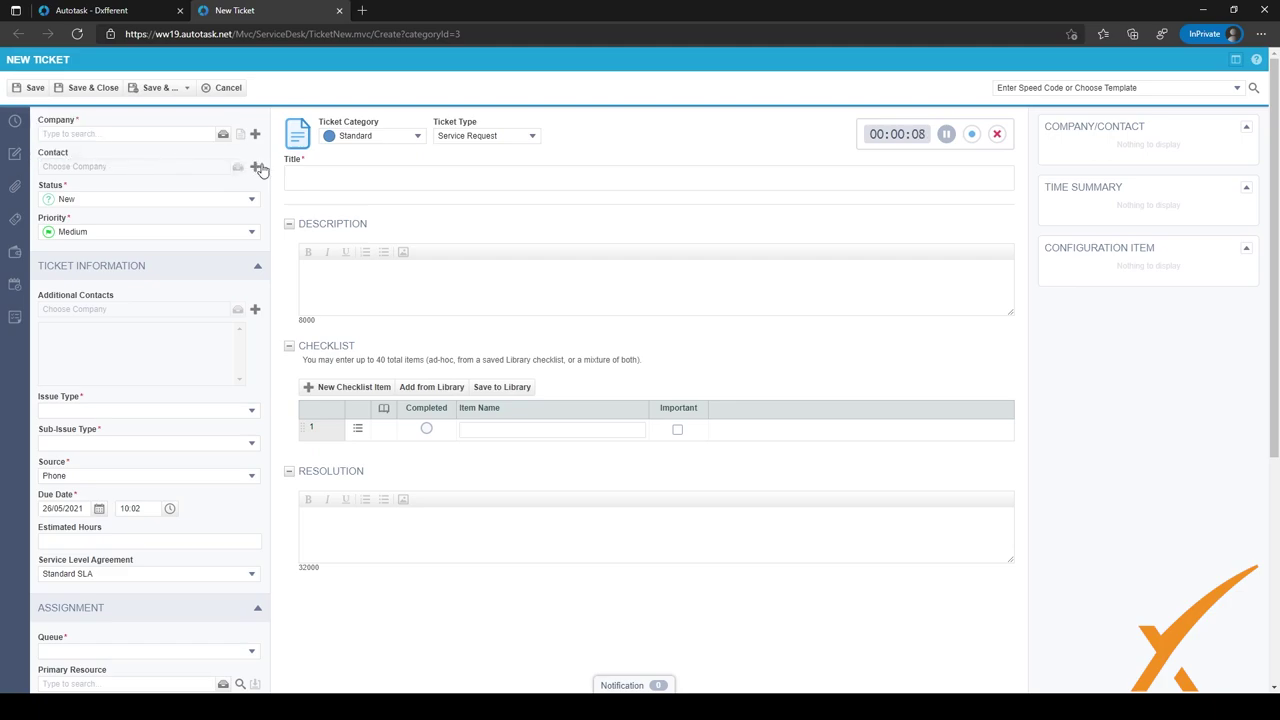